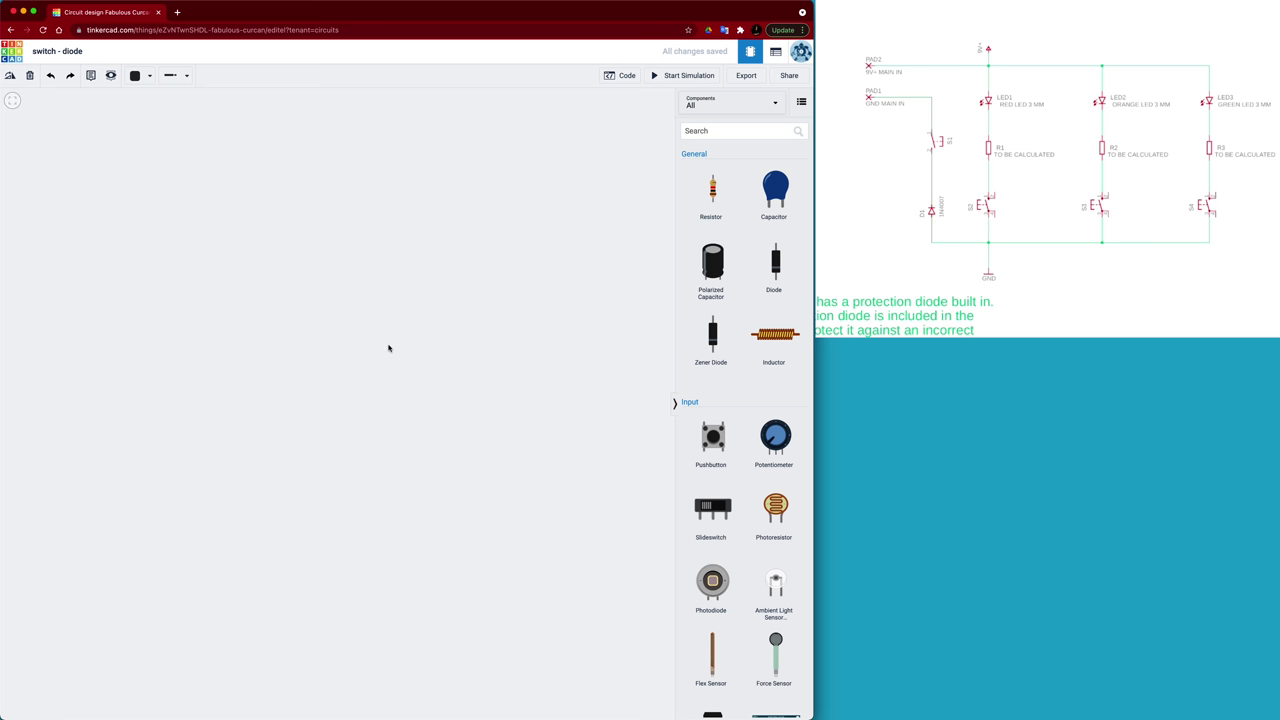
# - Place a breadboard and a rotated 9V battery to its left
pyautogui.scroll(-5, 779, 519)
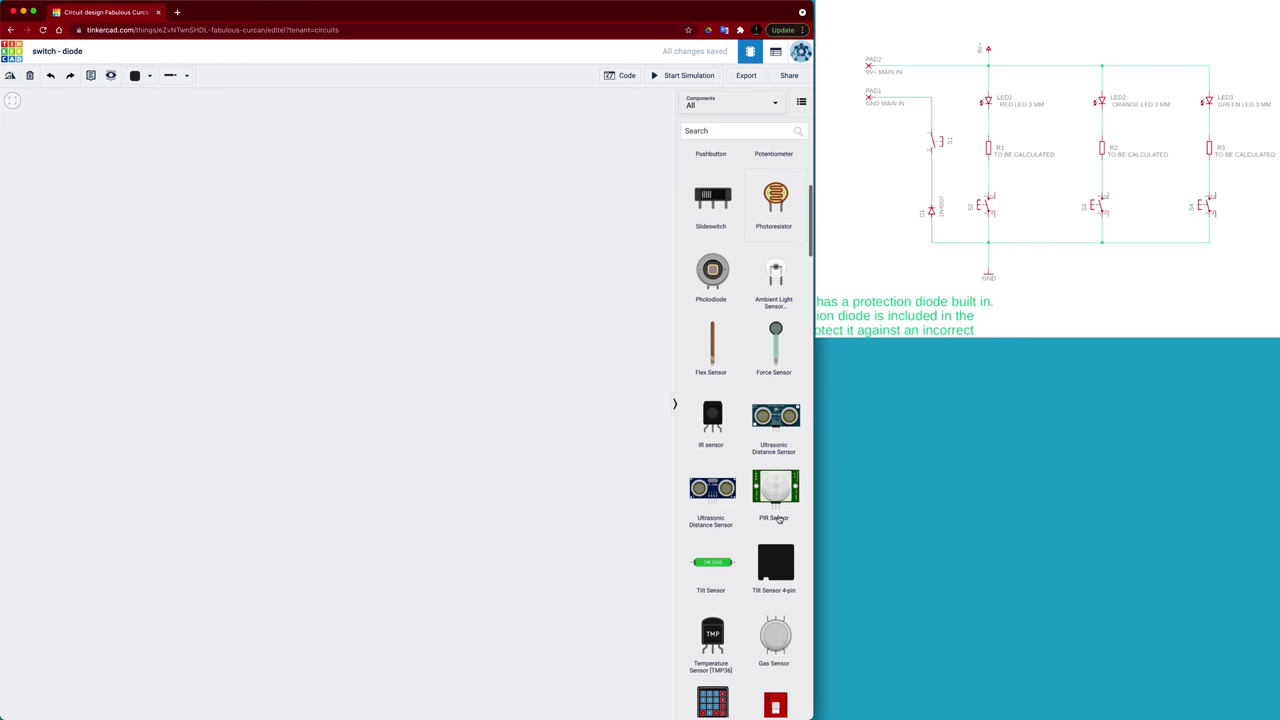
pyautogui.scroll(-15, 779, 519)
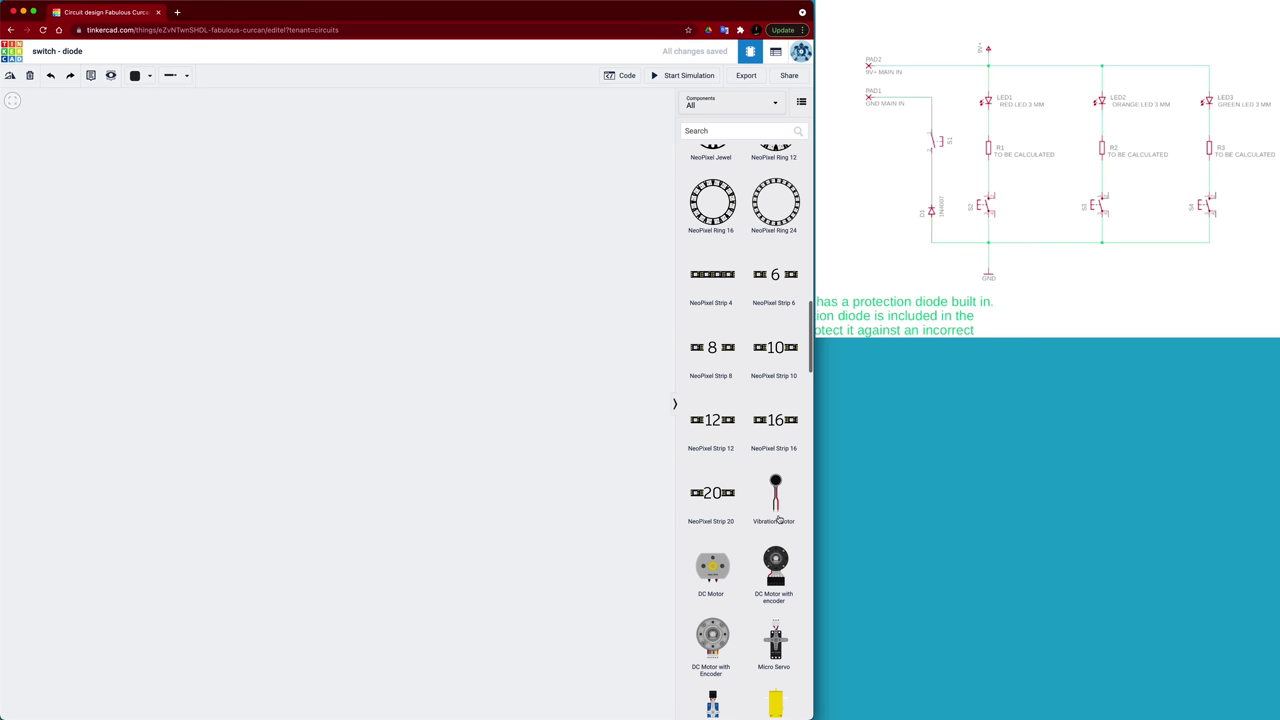
pyautogui.scroll(-15, 779, 519)
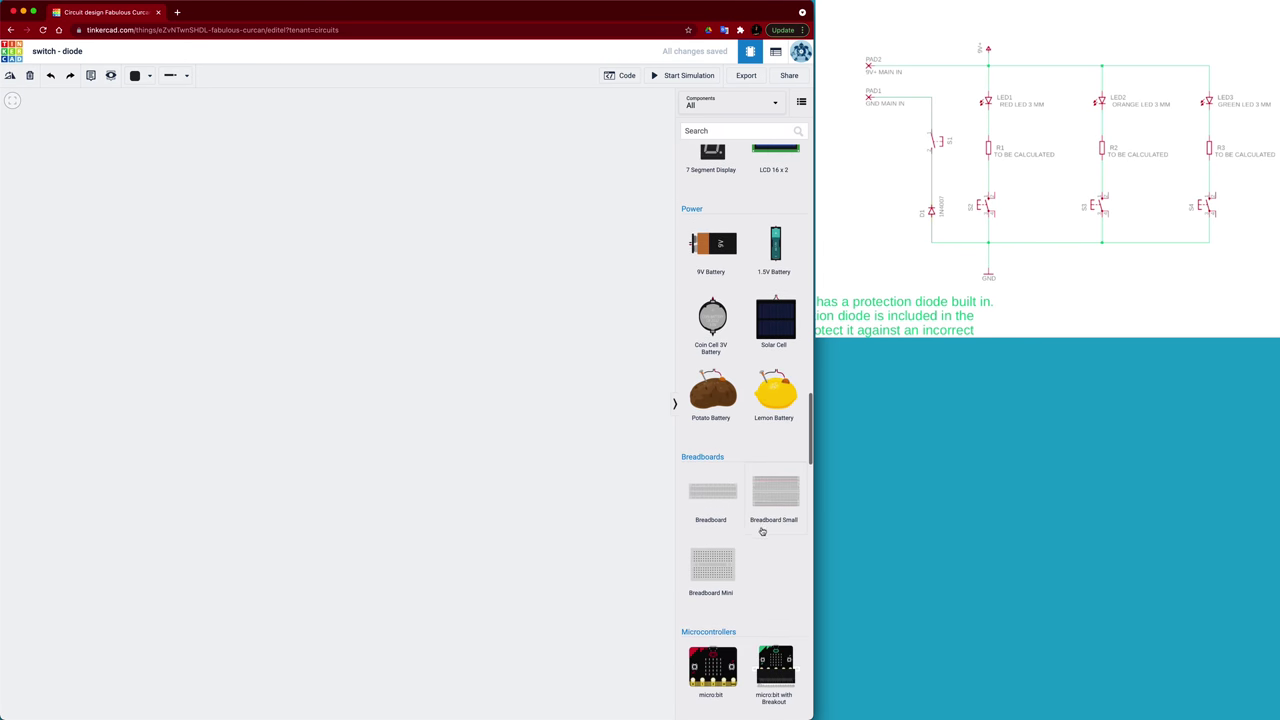
pyautogui.click(458, 388)
pyautogui.moveTo(712, 248); pyautogui.dragTo(237, 389)
pyautogui.press('r')
pyautogui.press('r')
pyautogui.press('r')
pyautogui.press('r')
pyautogui.press('r')
pyautogui.press('r')
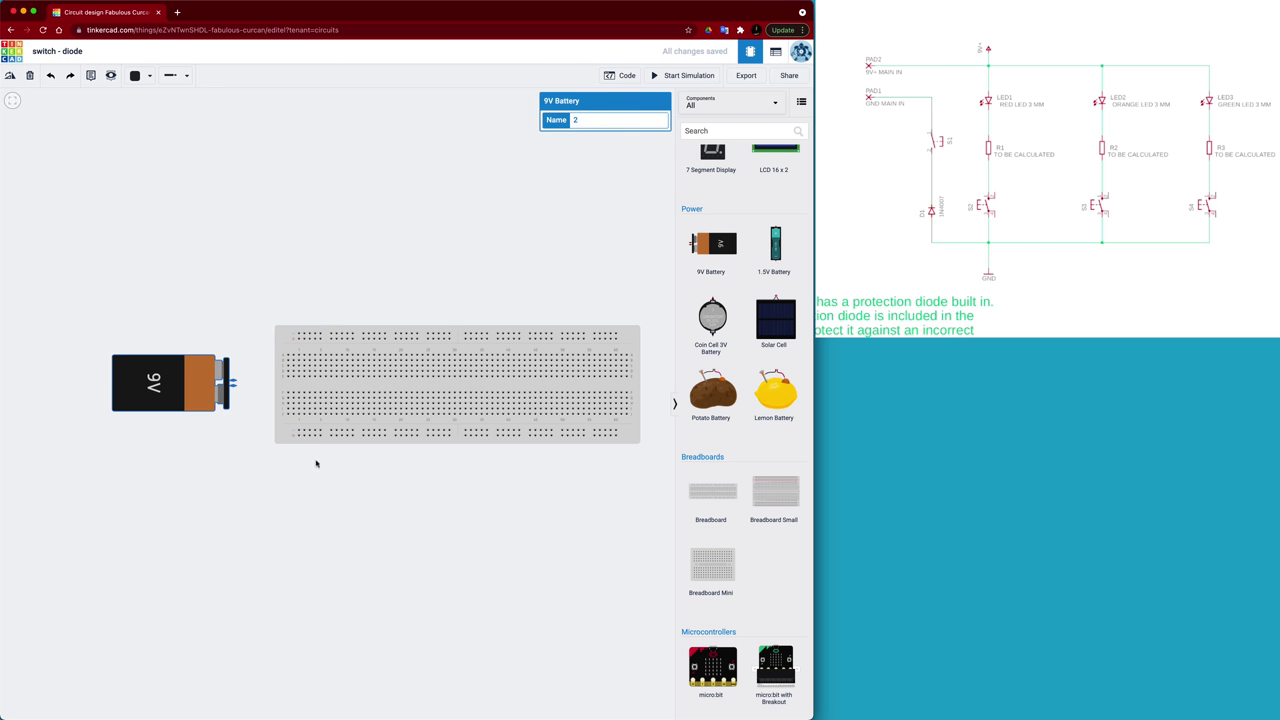
# - Wire the battery's positive terminal to the breadboard's top rail in red
pyautogui.click(236, 385)
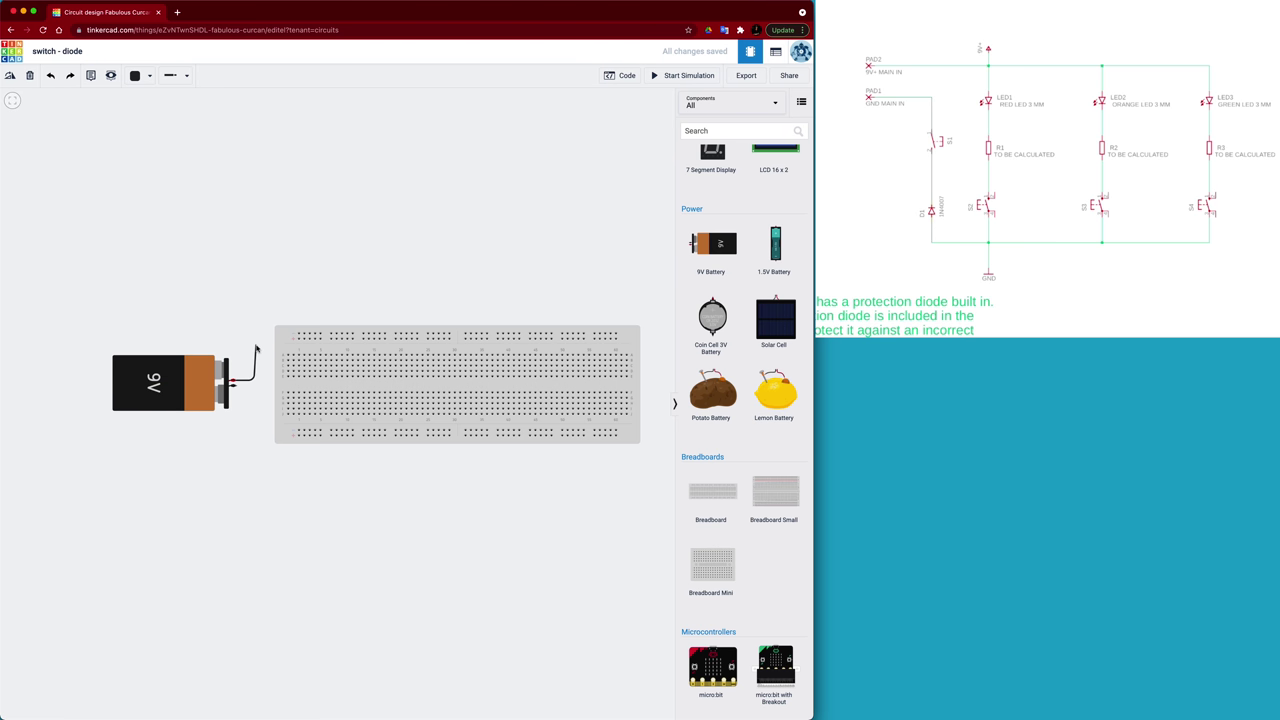
pyautogui.click(254, 340)
pyautogui.click(298, 339)
pyautogui.click(298, 339)
pyautogui.click(140, 75)
pyautogui.click(160, 127)
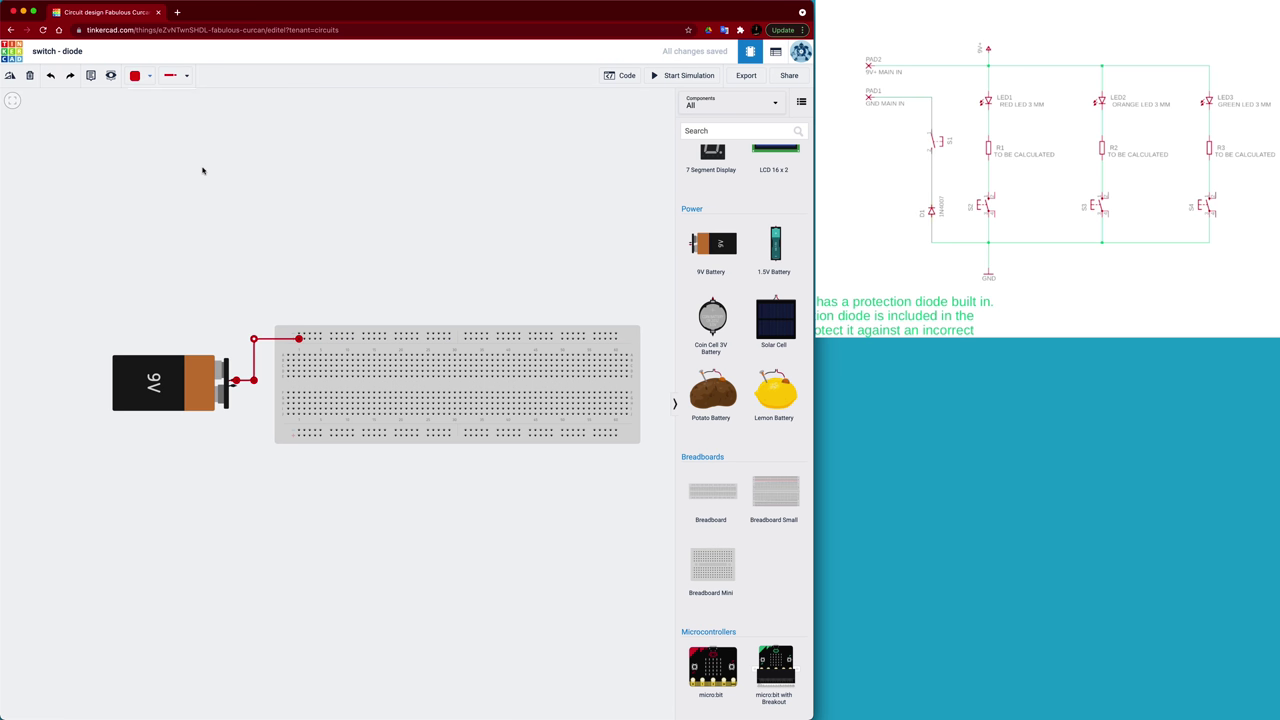
pyautogui.click(304, 223)
# - Join the top rail halves, link top to bottom rail, and join the bottom rail halves
pyautogui.click(449, 338)
pyautogui.click(465, 338)
pyautogui.click(616, 338)
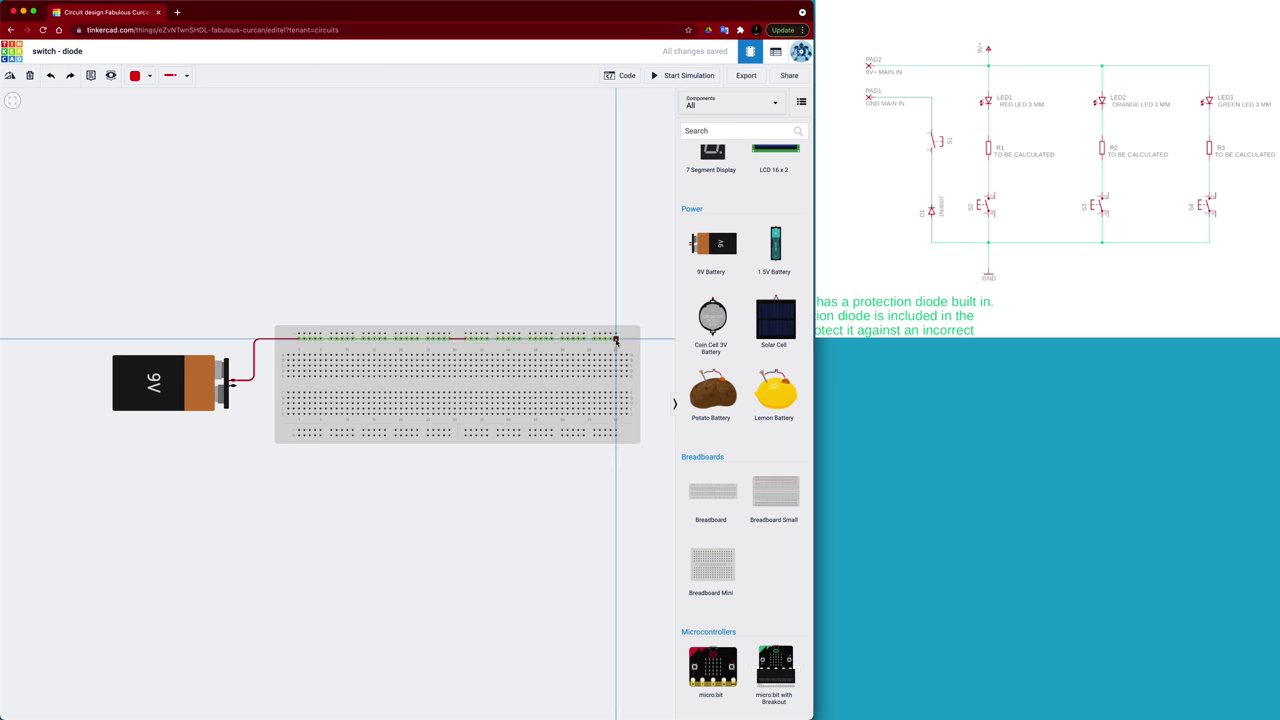
pyautogui.click(616, 436)
pyautogui.click(466, 435)
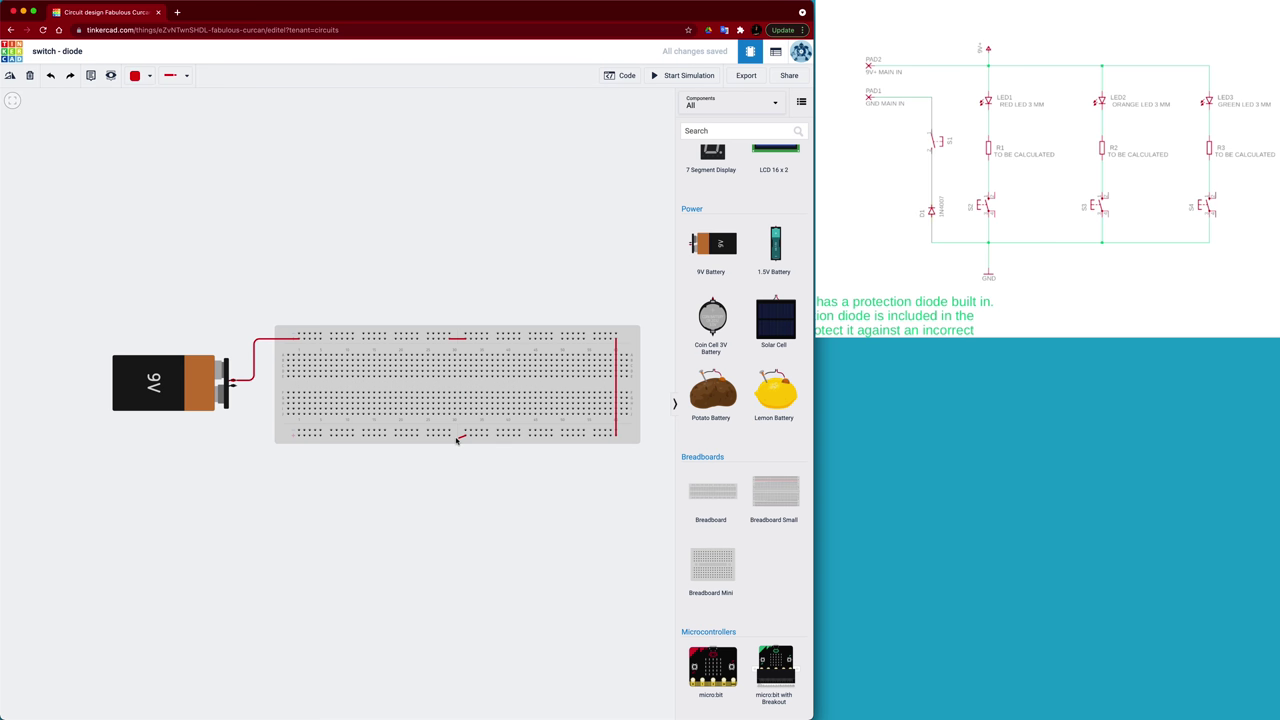
pyautogui.click(450, 435)
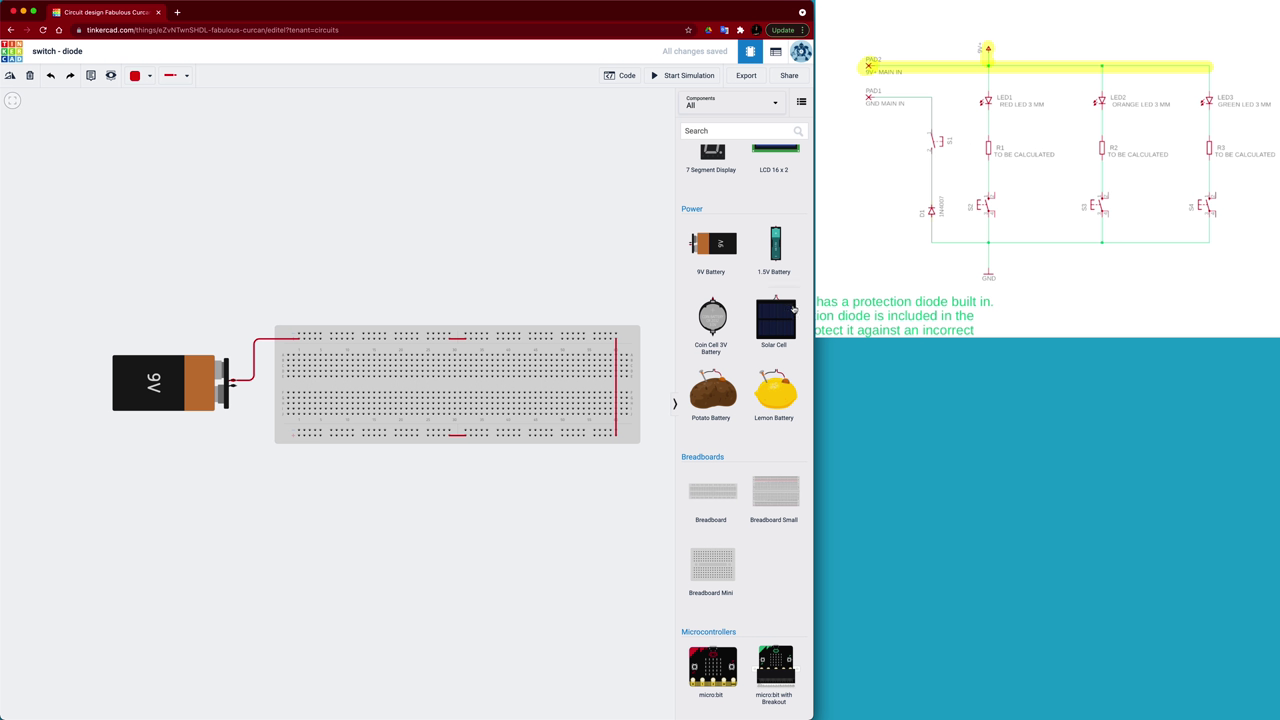
# - Run a bent black wire from the battery's negative terminal into the breadboard, plus a black bottom-rail jumper
pyautogui.click(236, 390)
pyautogui.click(295, 434)
pyautogui.click(149, 76)
pyautogui.click(160, 109)
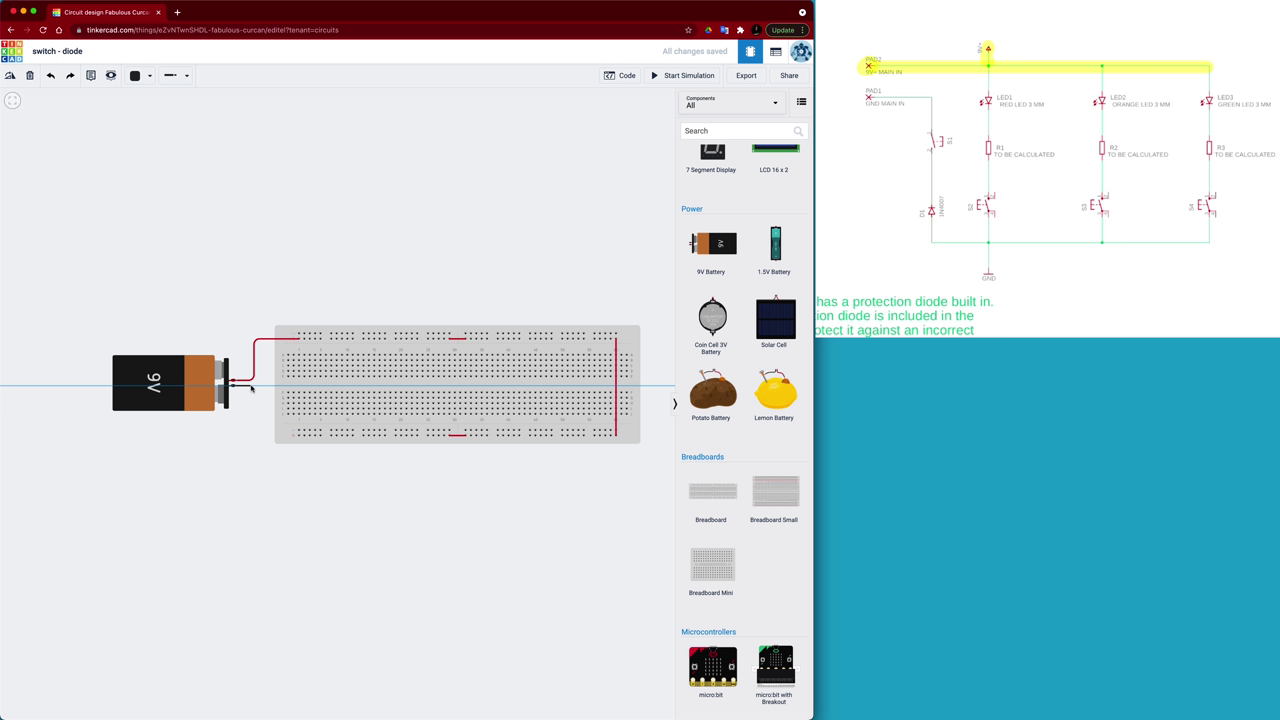
pyautogui.click(251, 388)
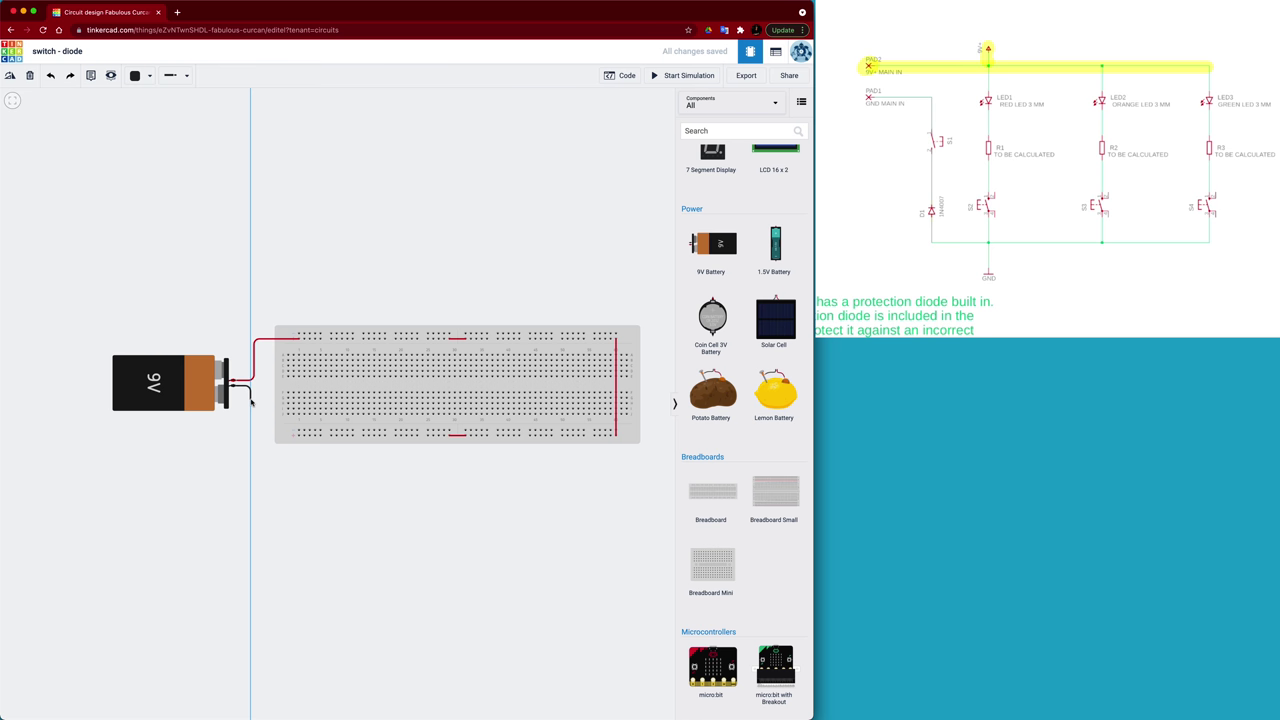
pyautogui.click(251, 400)
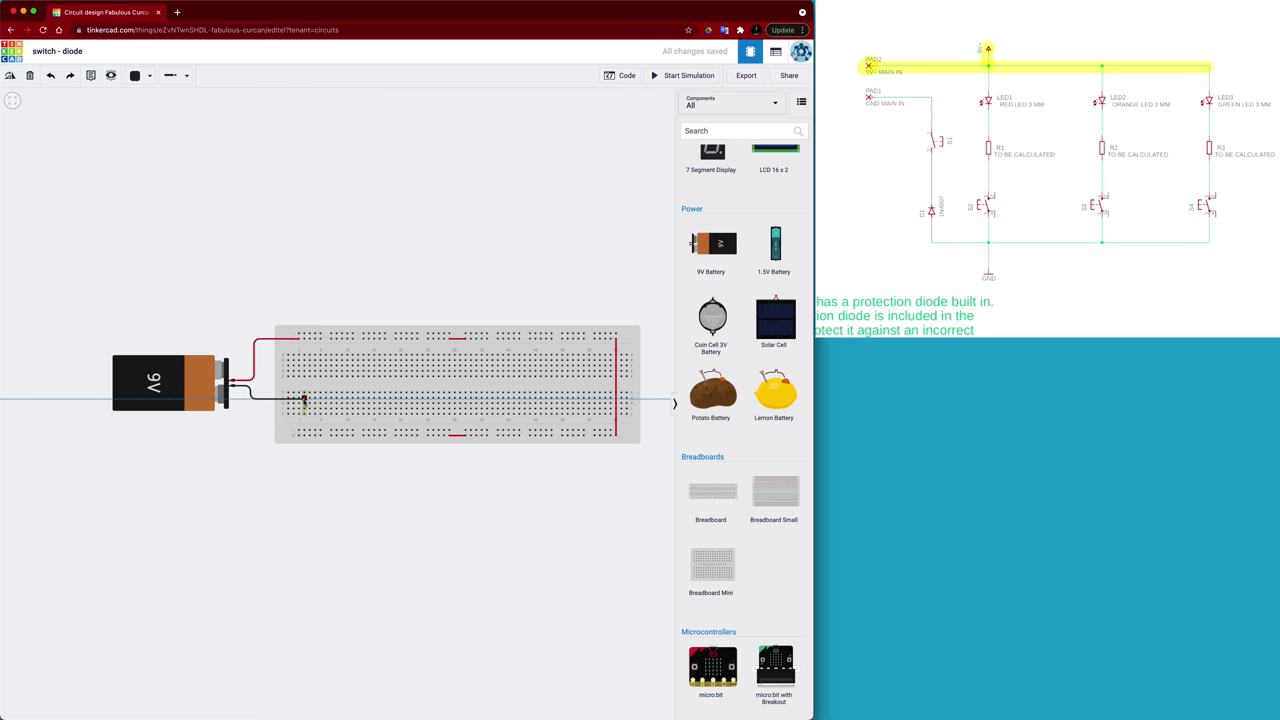
pyautogui.click(304, 399)
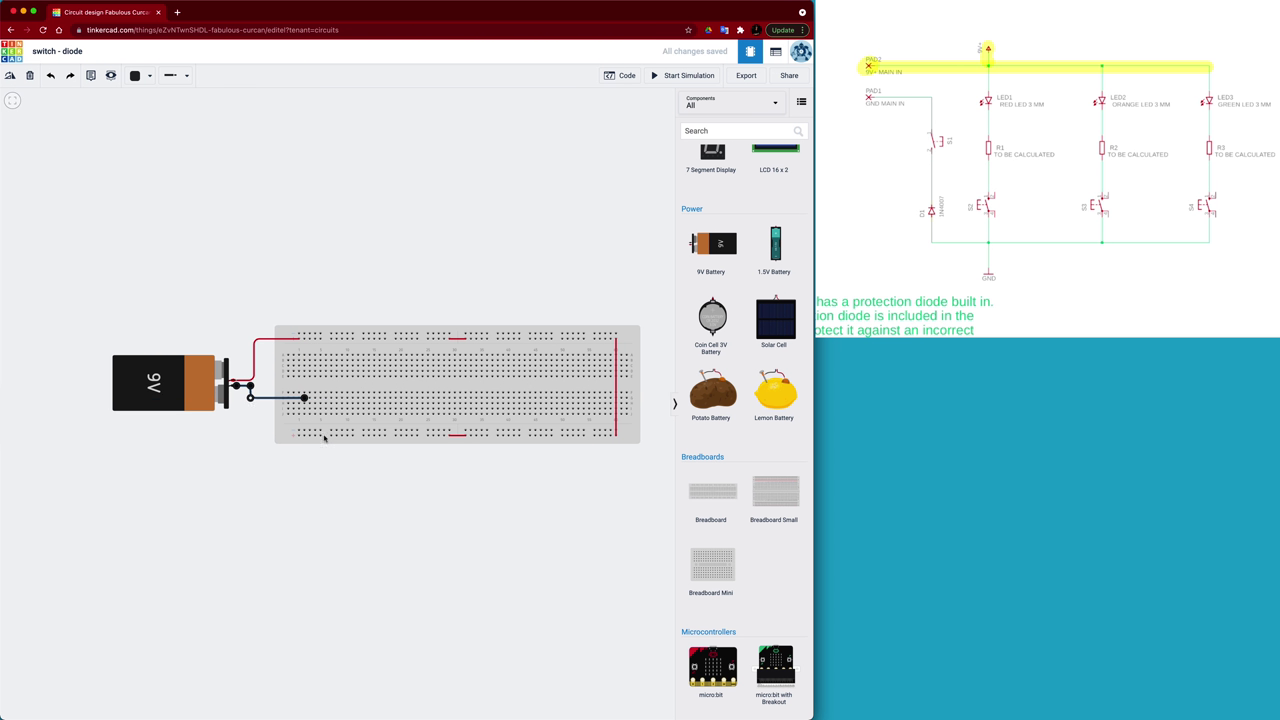
pyautogui.click(449, 432)
pyautogui.click(465, 431)
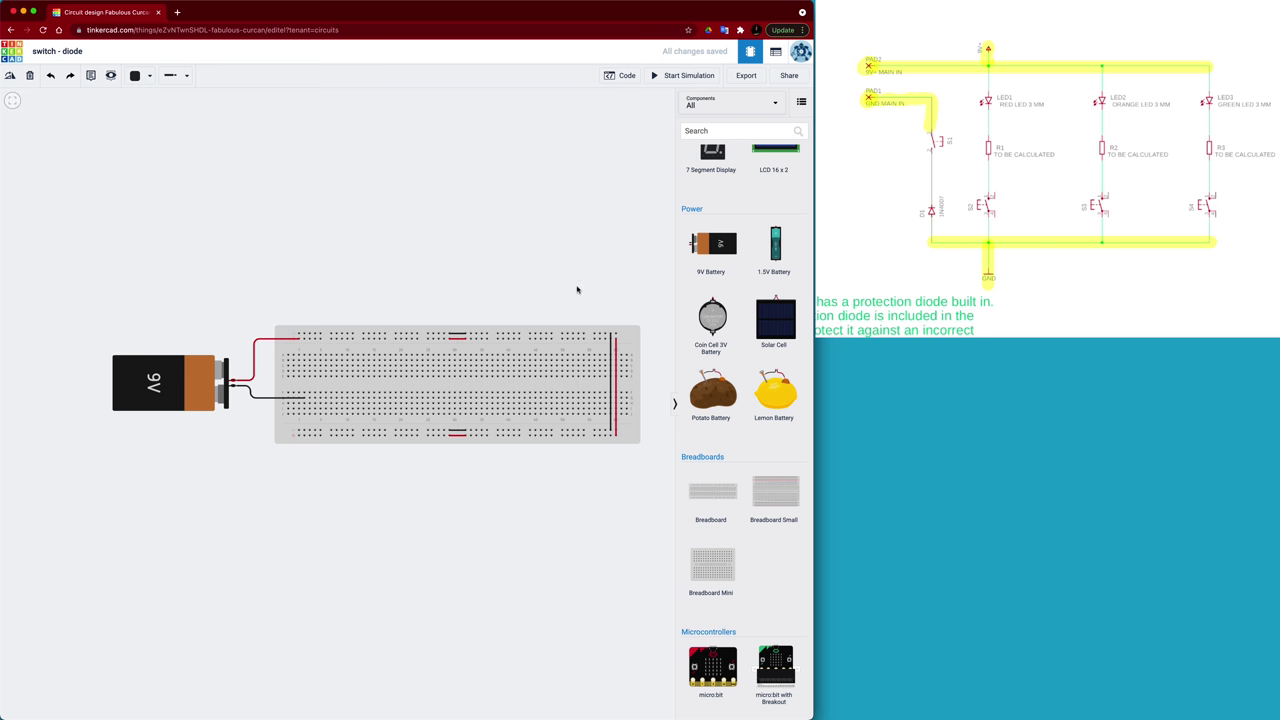
# - Scroll the Components panel up to the Input section
pyautogui.scroll(15, 792, 375)
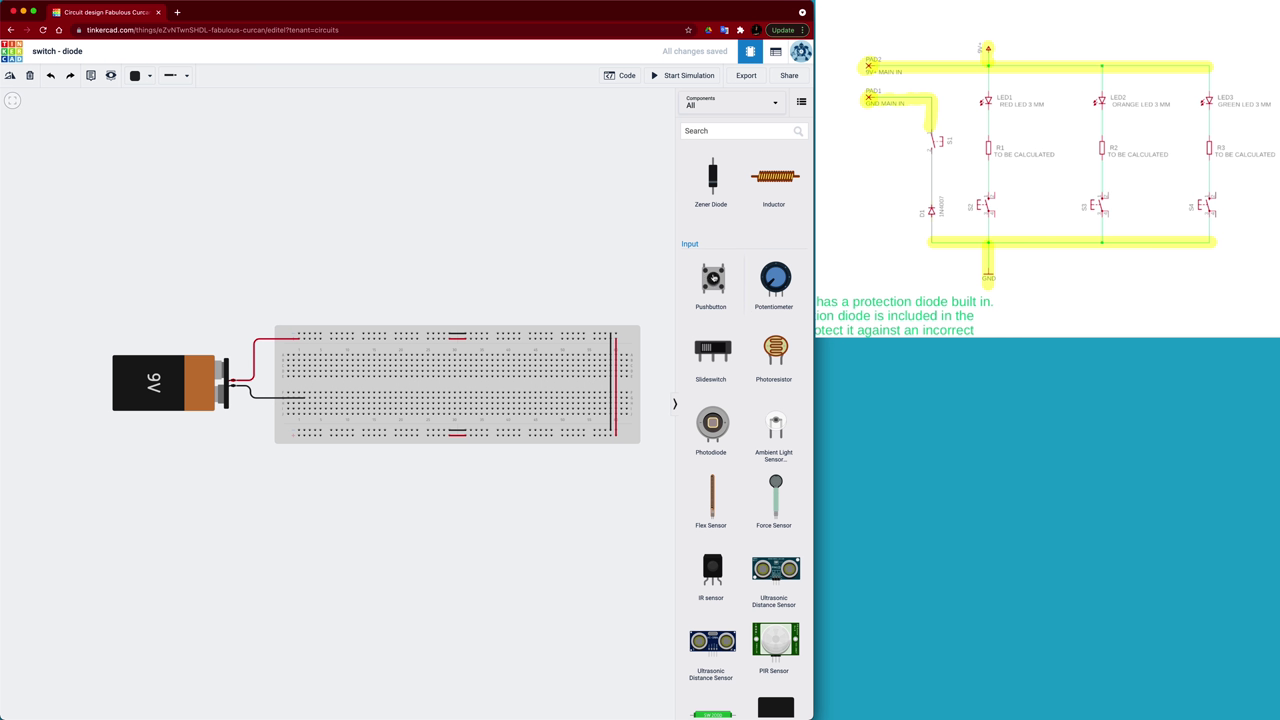
# - Place a pushbutton and a slide switch above the breadboard, nudging the switch slightly right
pyautogui.moveTo(715, 282); pyautogui.dragTo(532, 264)
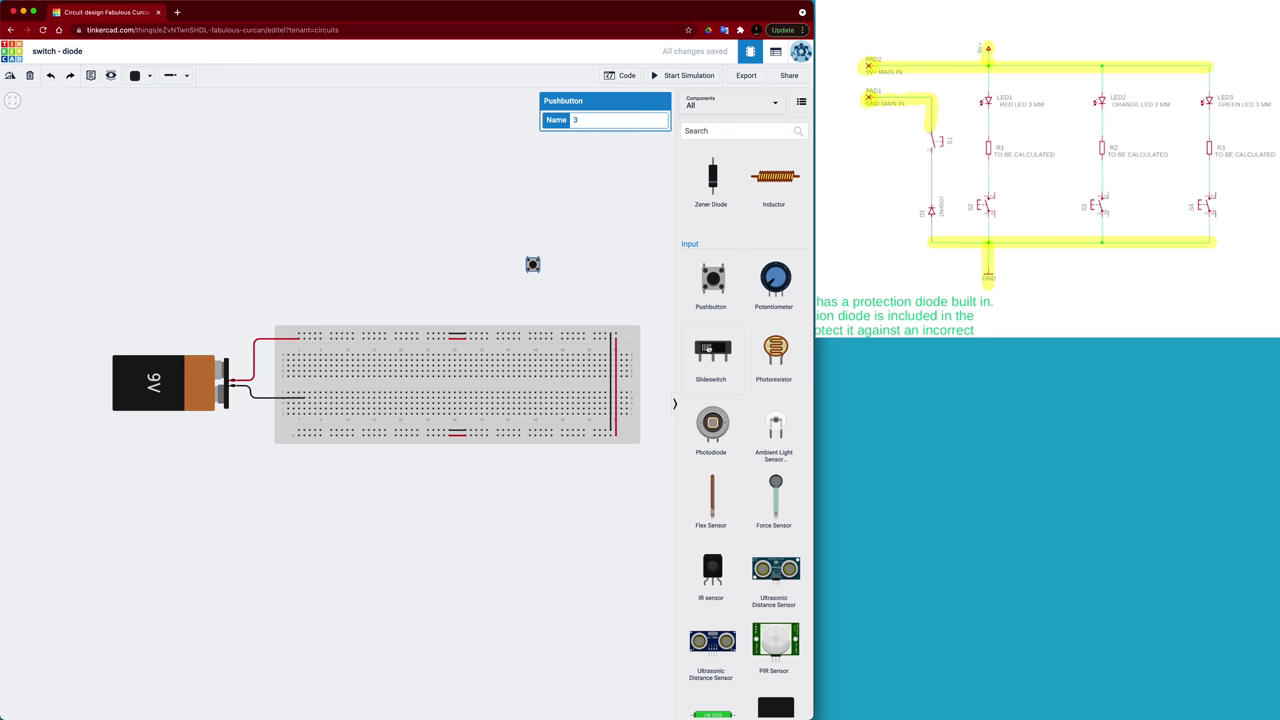
pyautogui.moveTo(683, 325); pyautogui.dragTo(464, 259)
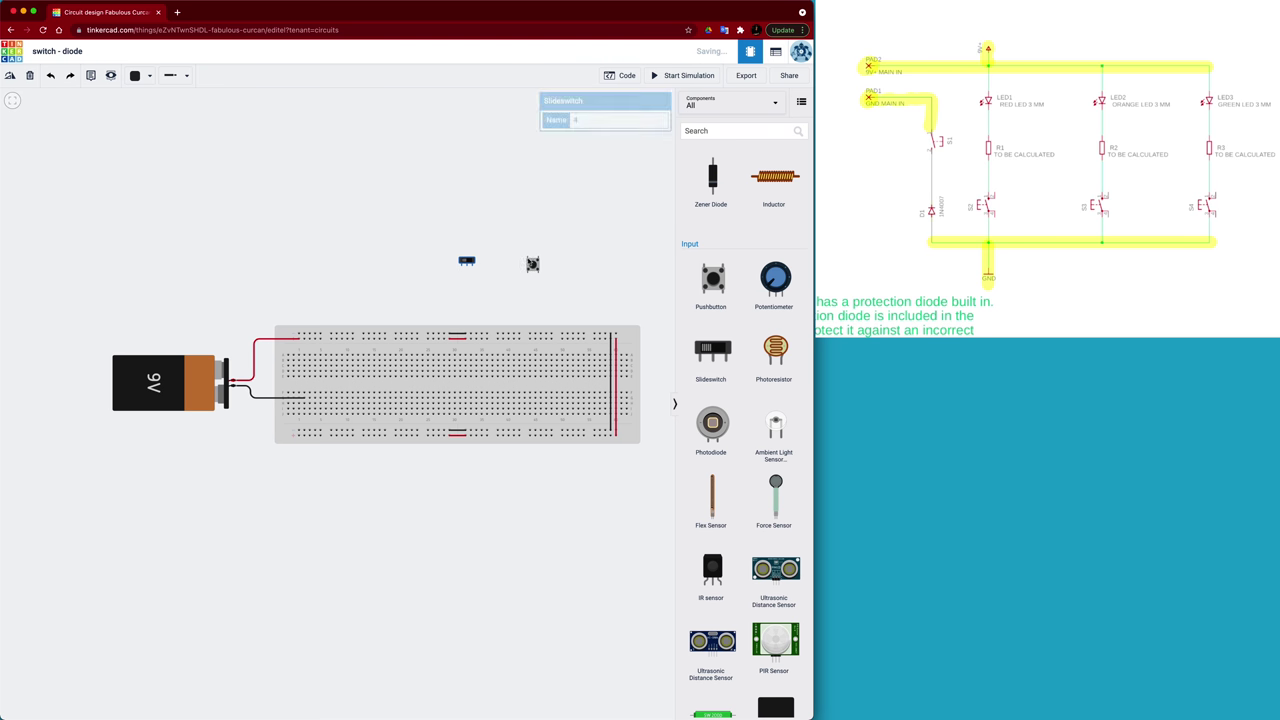
pyautogui.scroll(6, 530, 268)
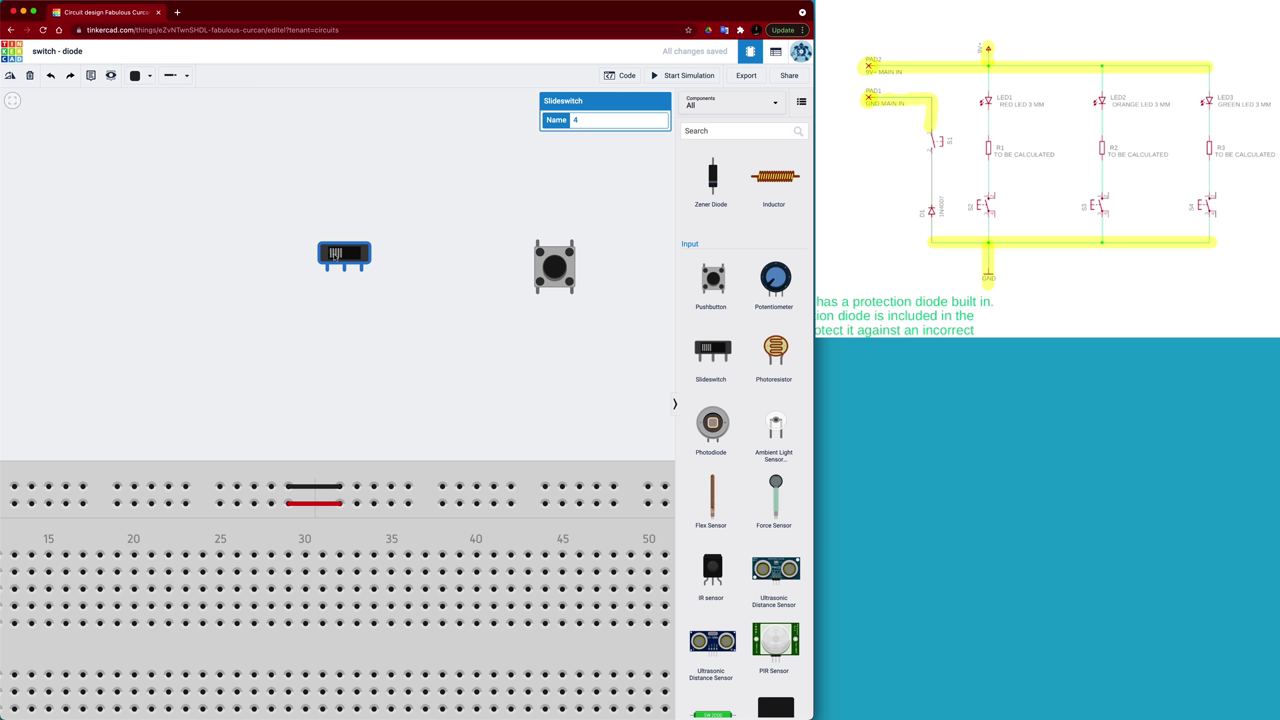
pyautogui.moveTo(335, 253); pyautogui.dragTo(341, 253)
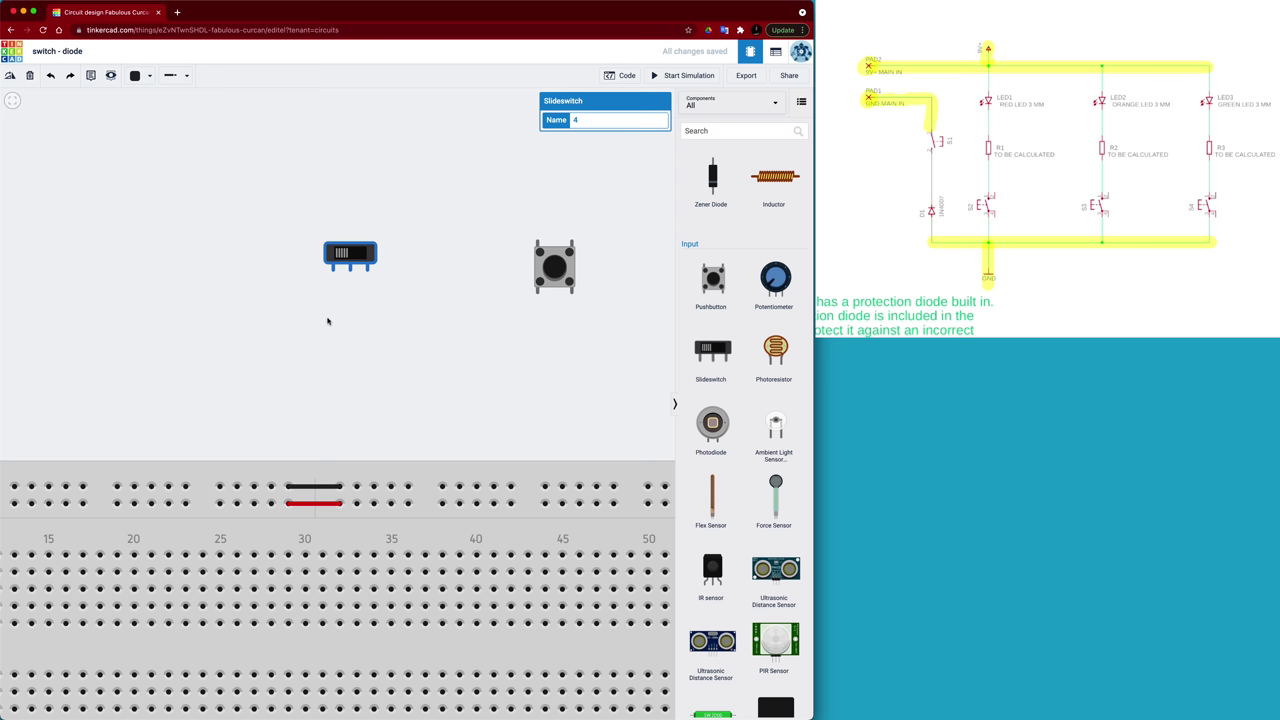
# - Plug the slide switch into the breadboard's left-end columns beside the black negative wire
pyautogui.scroll(1, 330, 318)
pyautogui.scroll(-4, 328, 320)
pyautogui.moveTo(326, 323); pyautogui.dragTo(549, 250)
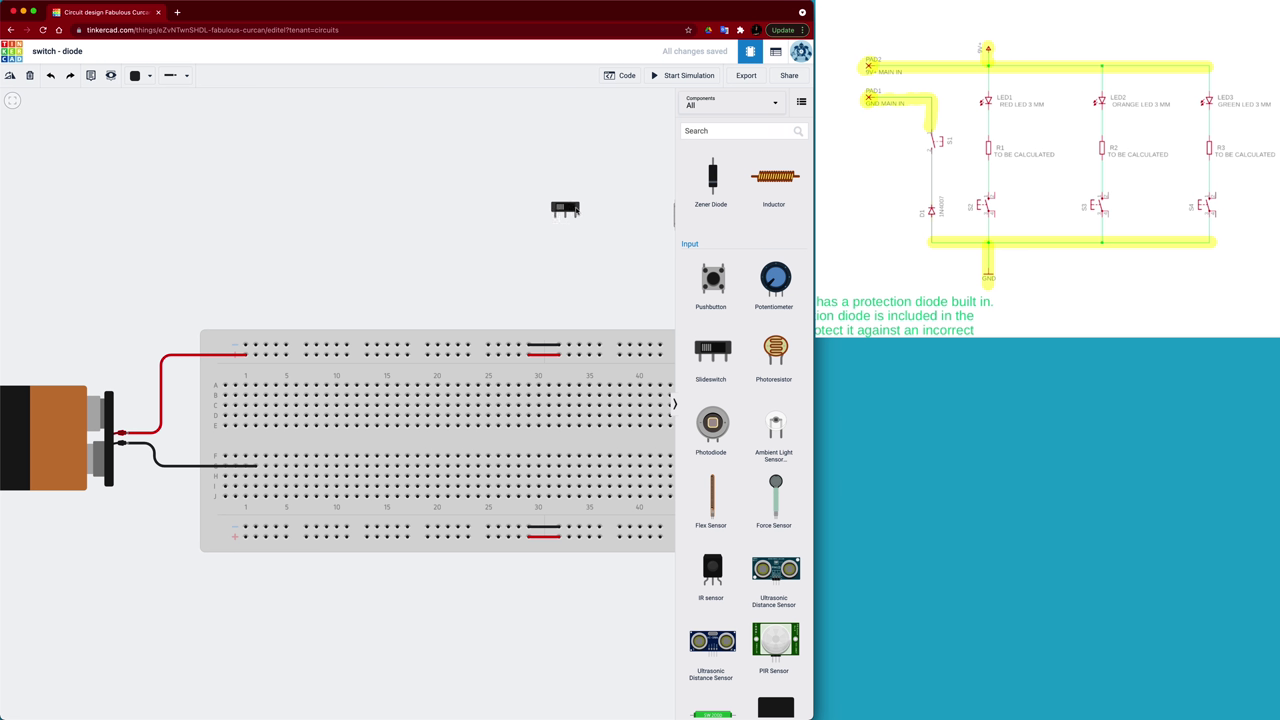
pyautogui.moveTo(574, 208); pyautogui.dragTo(266, 449)
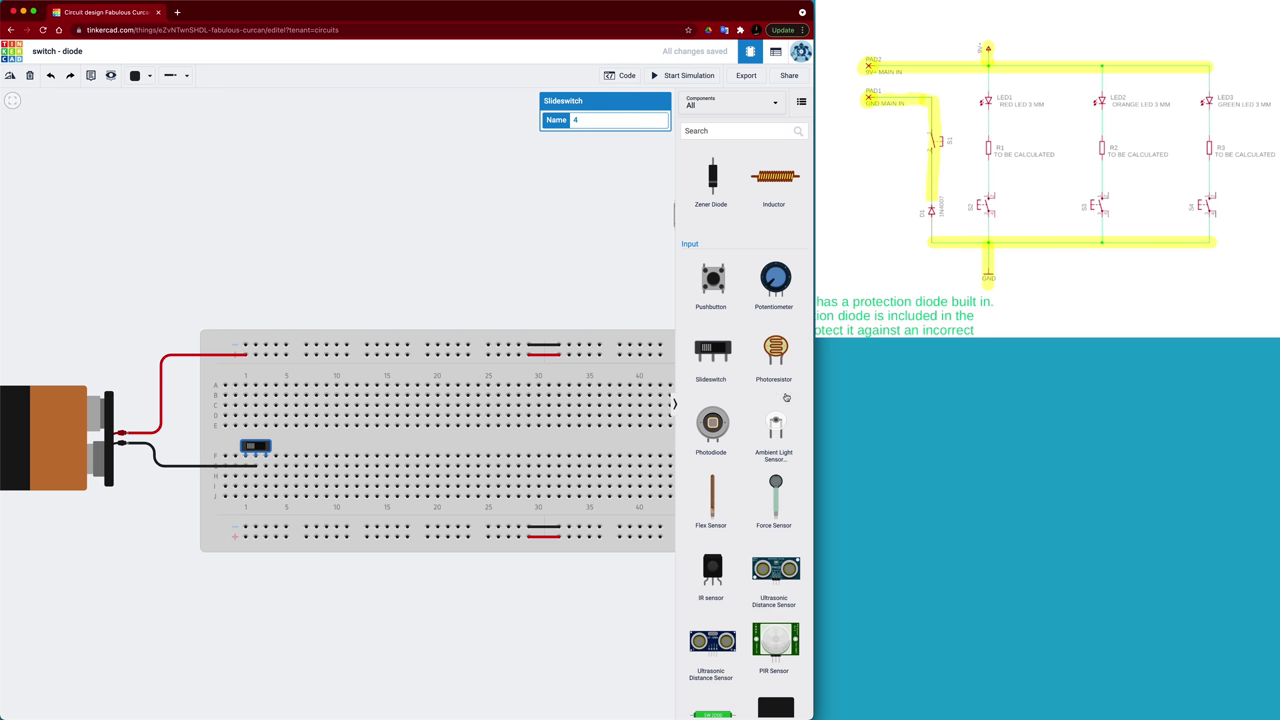
pyautogui.scroll(2, 741, 396)
pyautogui.scroll(3, 741, 396)
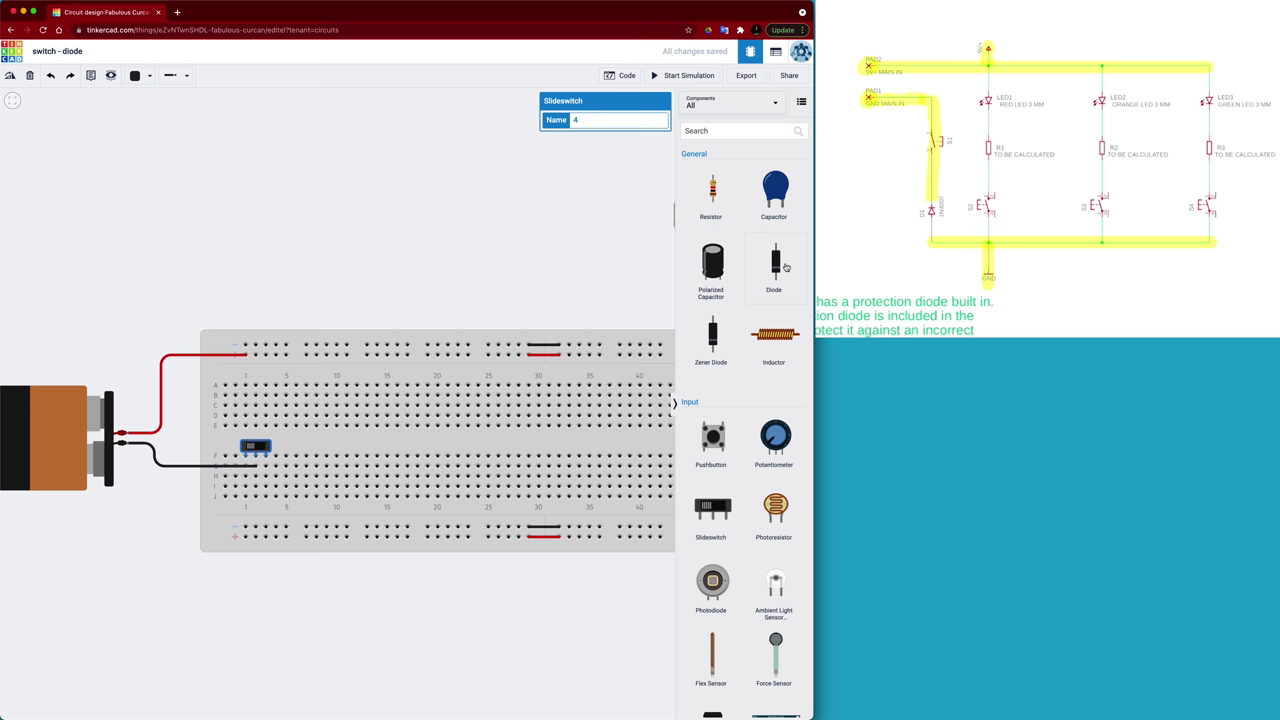
# - Rotate a diode and seat it upright in column 3, rows I–J toward the bottom rail
pyautogui.moveTo(786, 267); pyautogui.dragTo(512, 262)
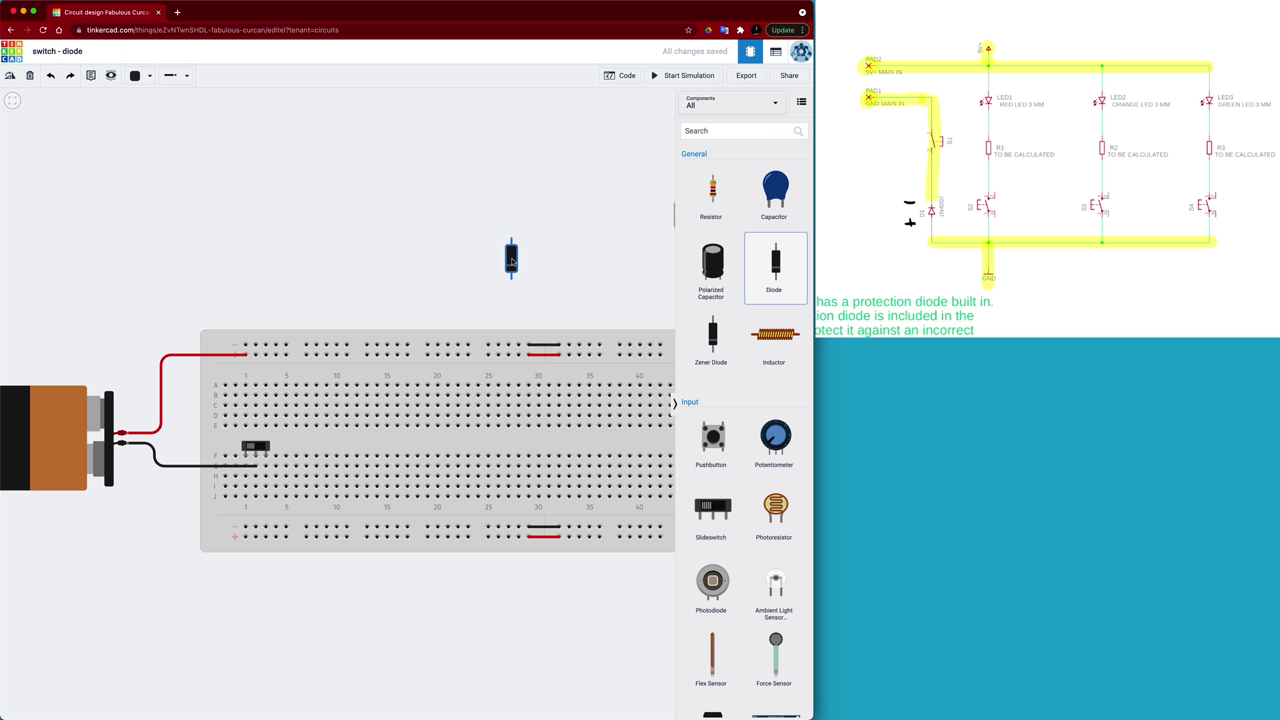
pyautogui.moveTo(511, 261); pyautogui.dragTo(403, 237)
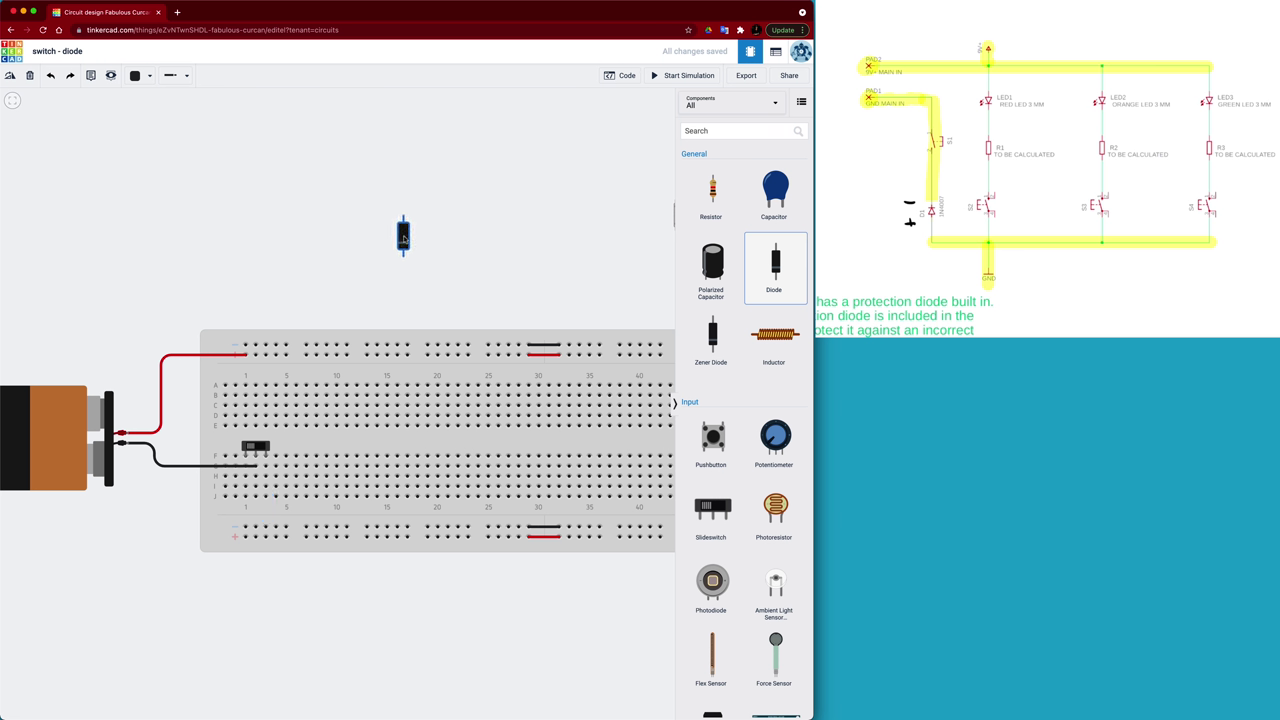
pyautogui.press('r')
pyautogui.press('r')
pyautogui.press('r')
pyautogui.press('r')
pyautogui.press('r')
pyautogui.press('r')
pyautogui.moveTo(404, 239); pyautogui.dragTo(266, 505)
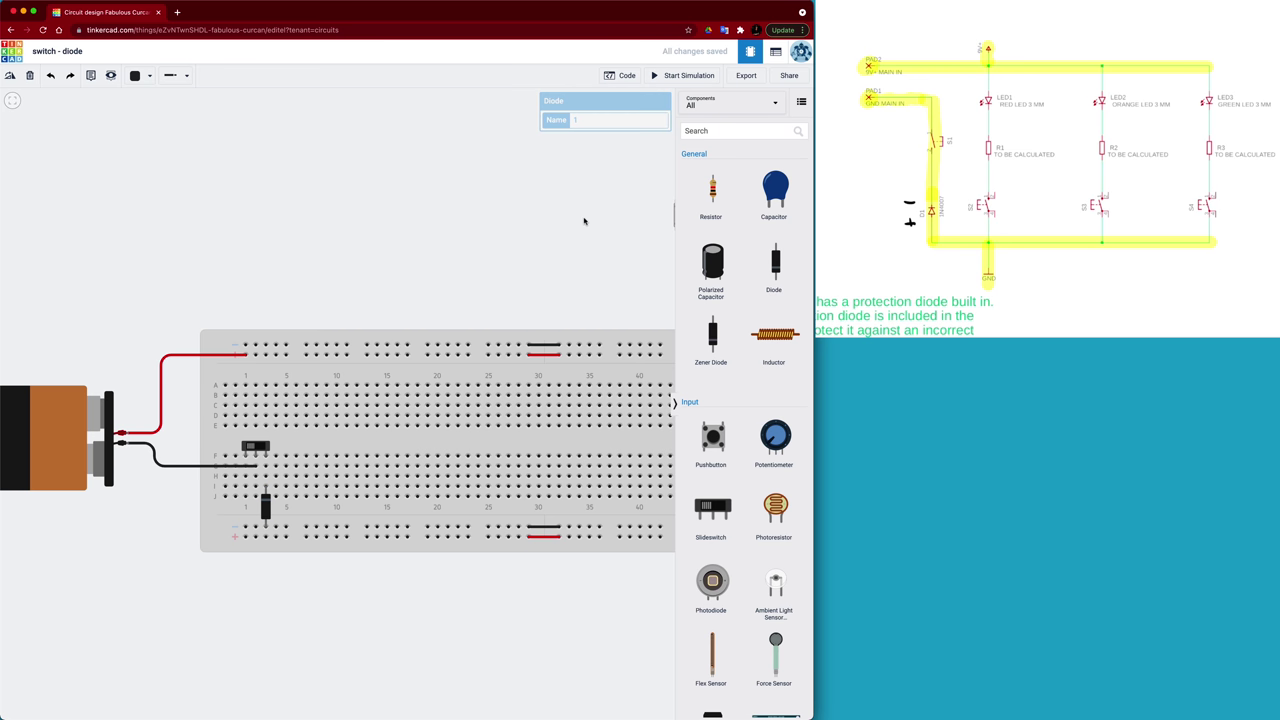
# - Pan the canvas left to reveal the pushbutton beside the breadboard
pyautogui.moveTo(586, 220); pyautogui.dragTo(463, 214)
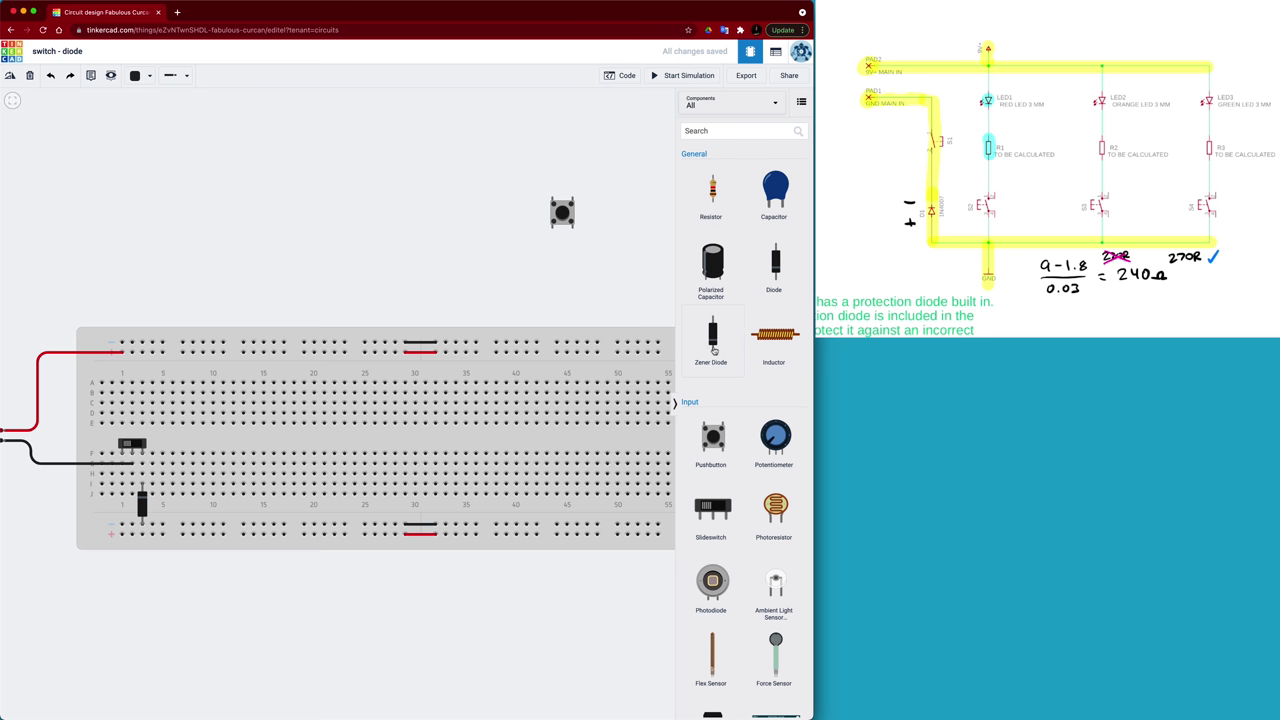
# - Seat an LED on the breadboard near column 14
pyautogui.scroll(-3, 731, 420)
pyautogui.scroll(-10, 731, 420)
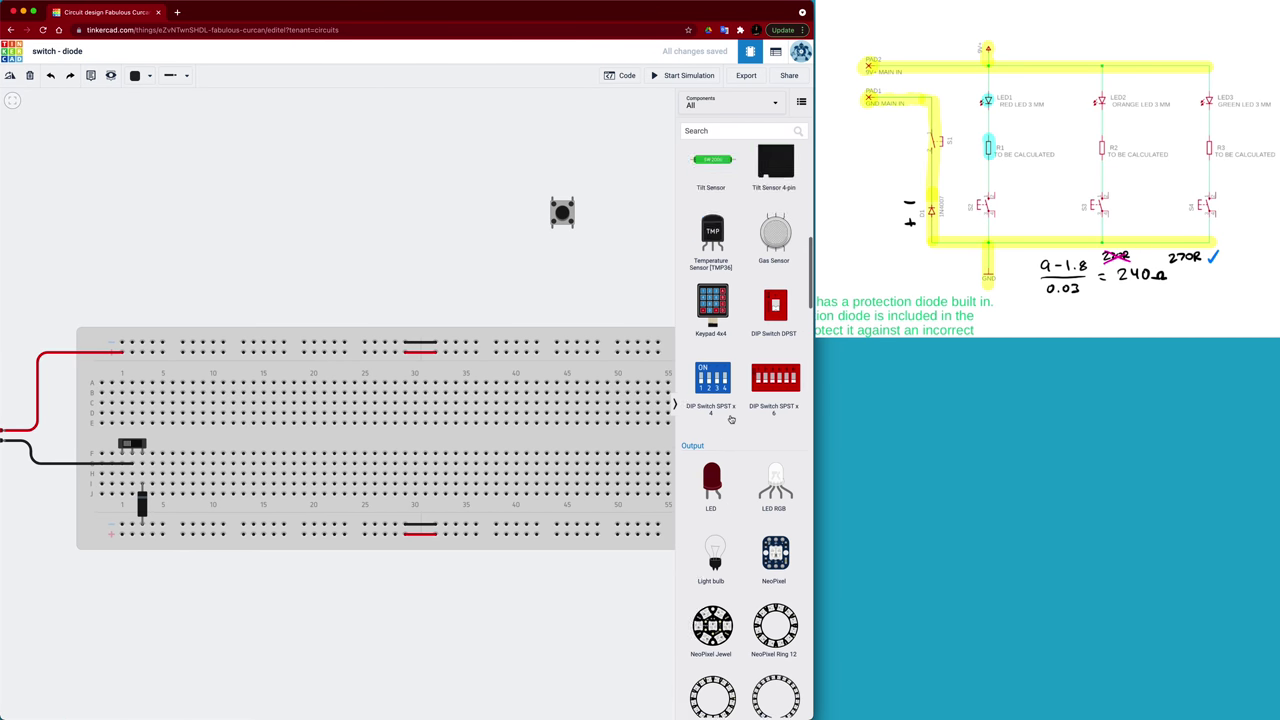
pyautogui.moveTo(710, 392); pyautogui.dragTo(253, 413)
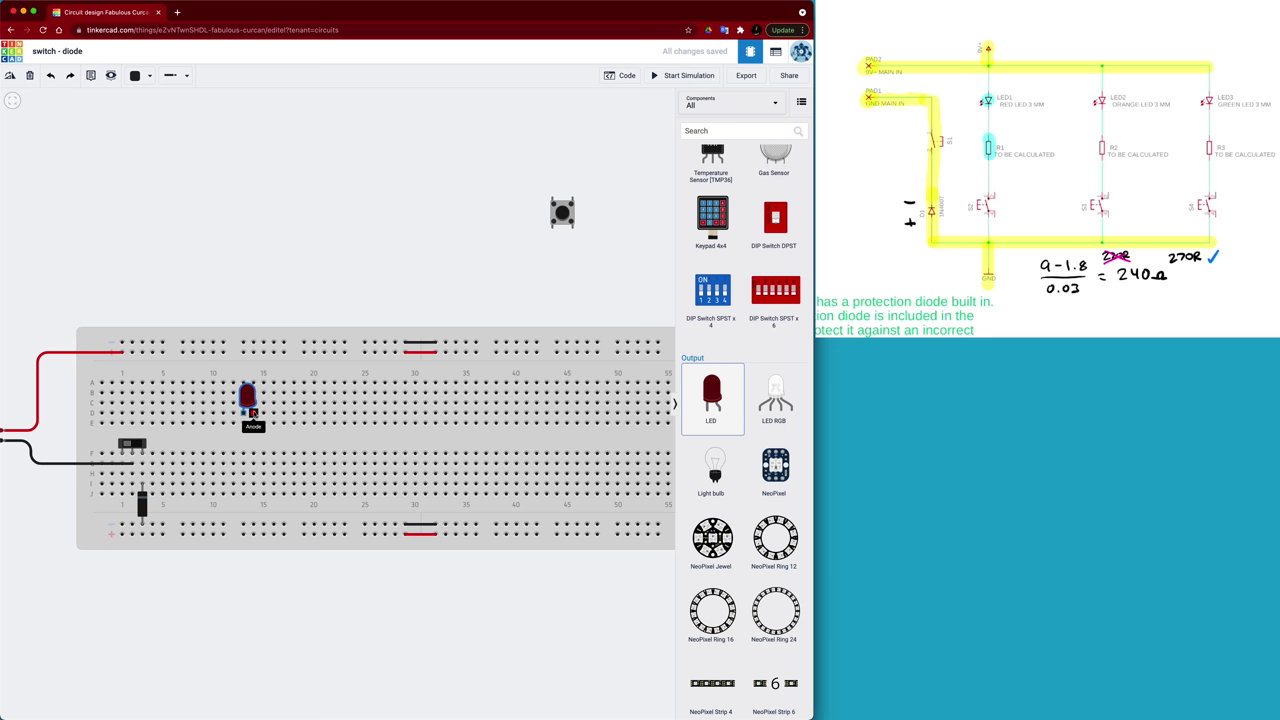
pyautogui.moveTo(253, 413); pyautogui.dragTo(258, 411)
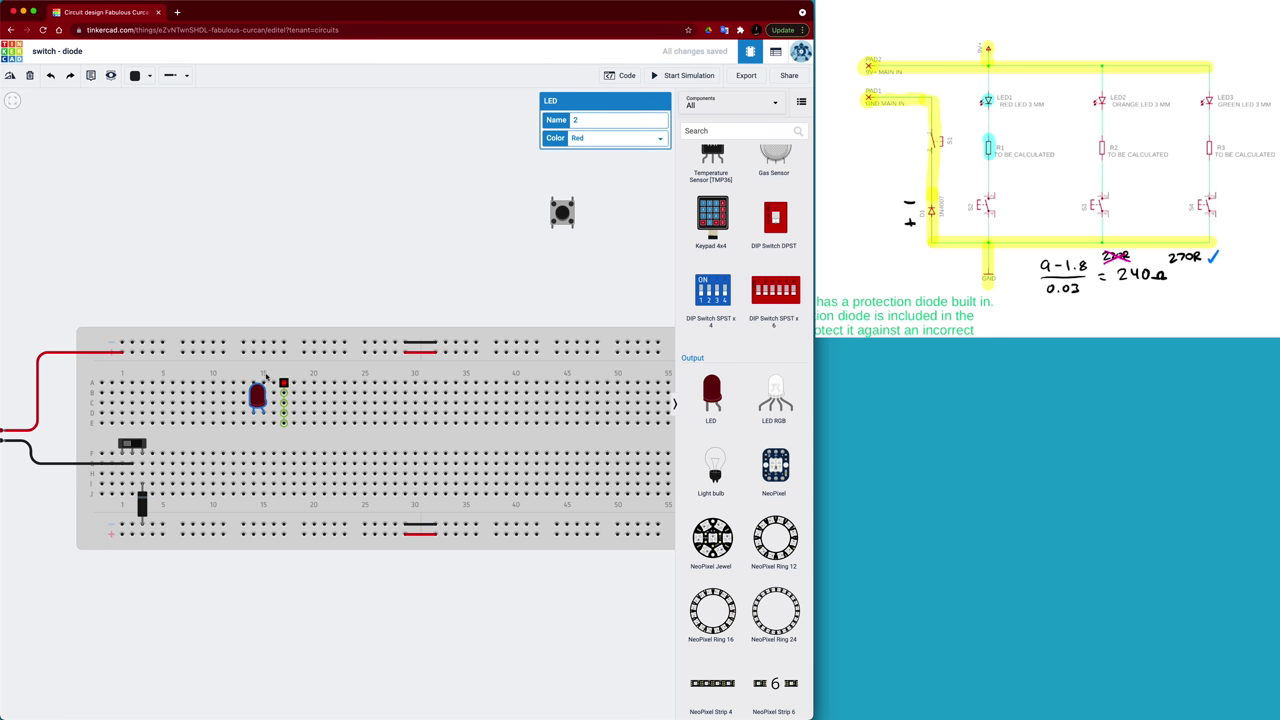
# - Run a red wire from the LED's leg up to the top power rail
pyautogui.click(143, 77)
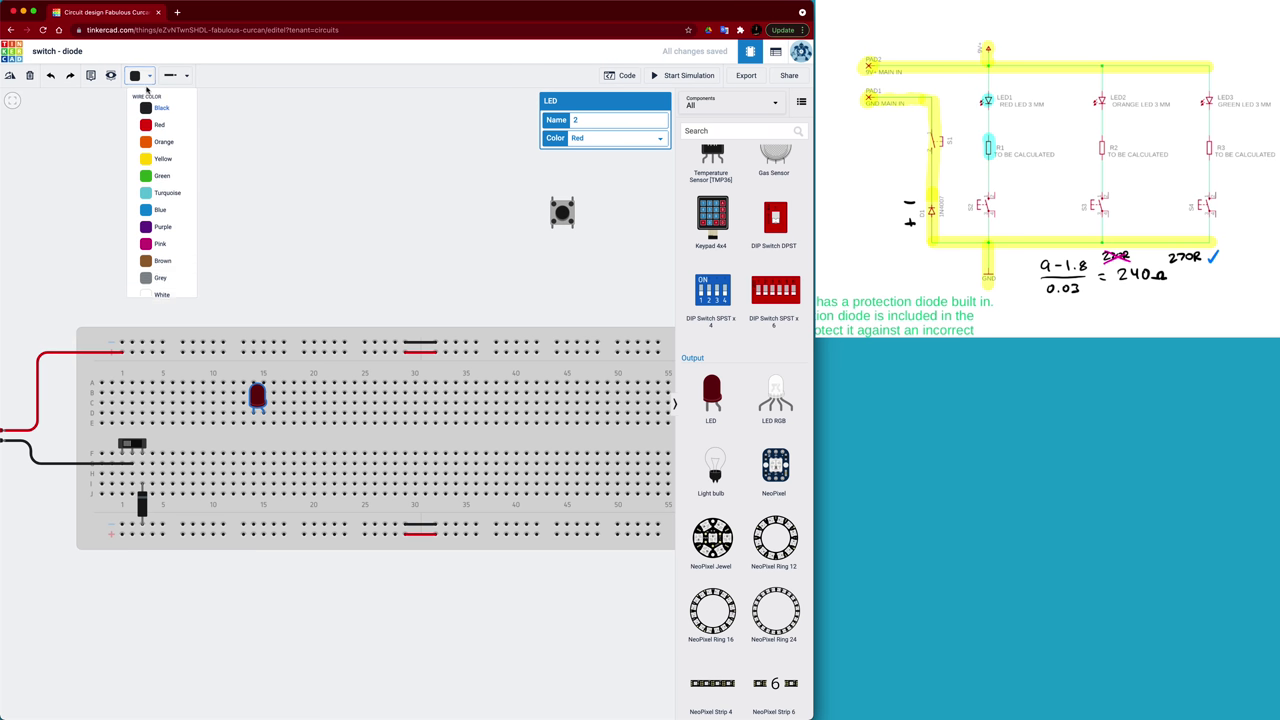
pyautogui.click(158, 126)
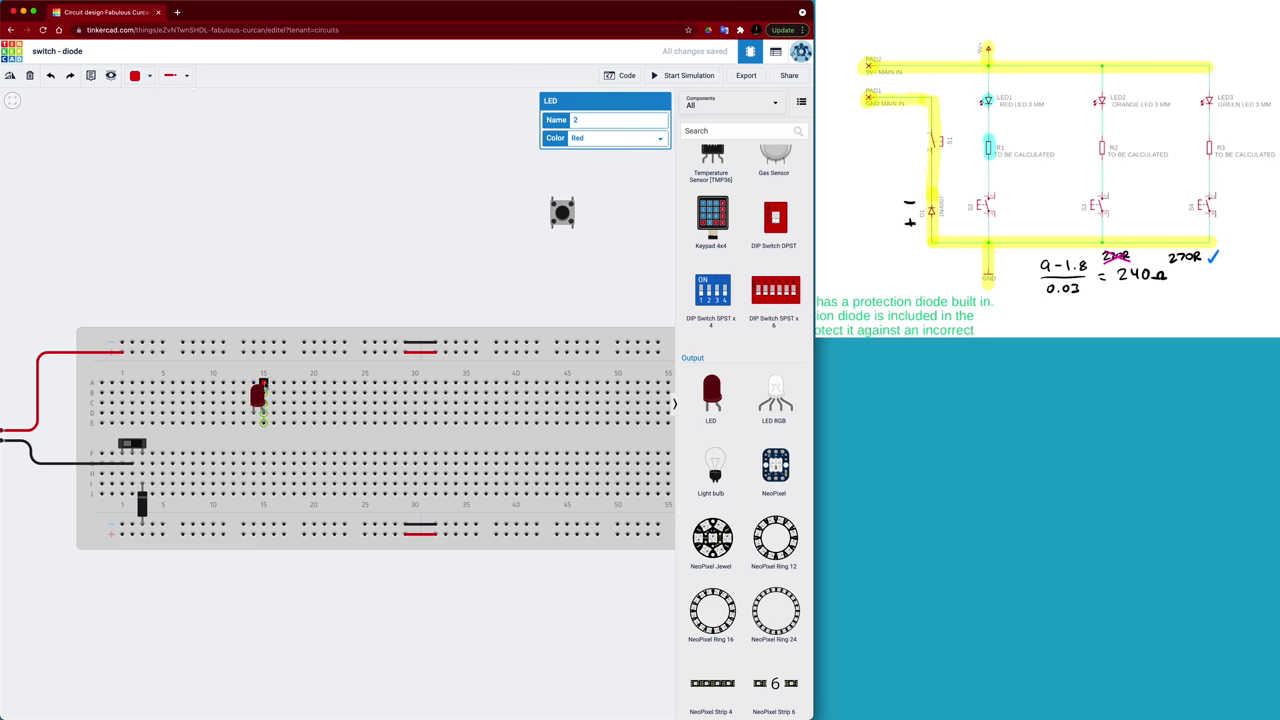
pyautogui.click(263, 390)
pyautogui.click(263, 355)
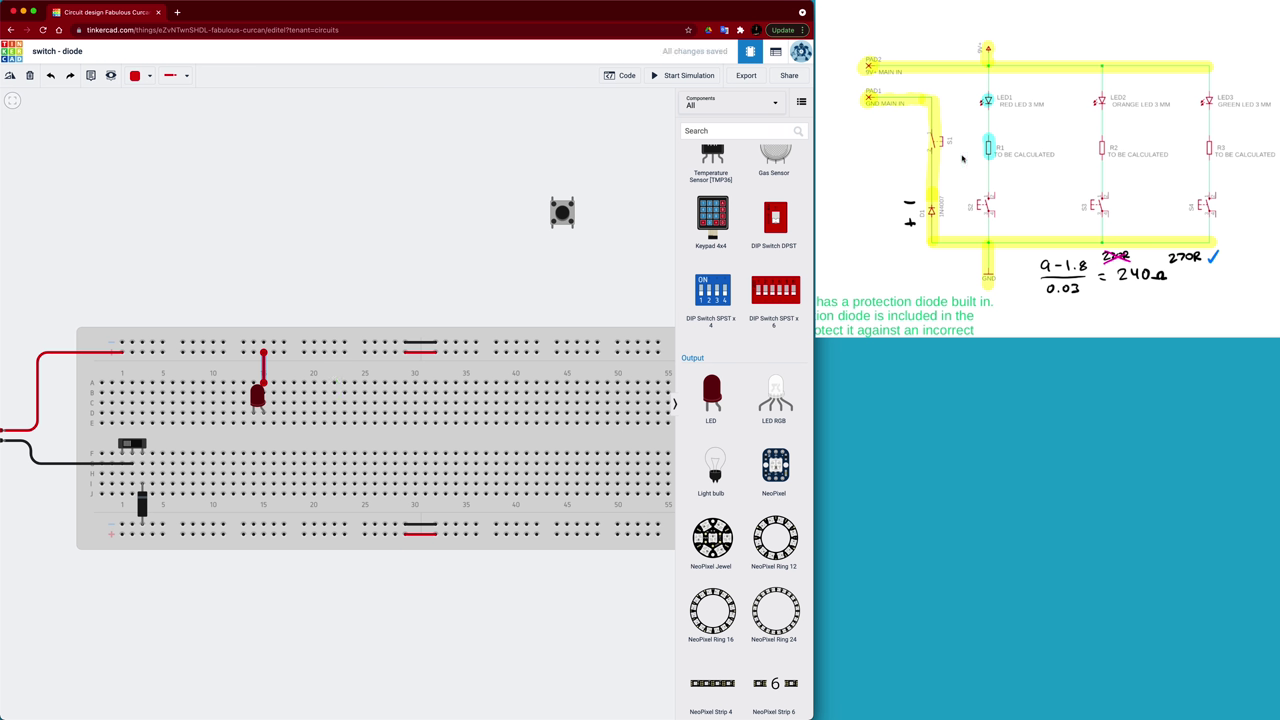
pyautogui.scroll(2, 722, 228)
pyautogui.scroll(5, 722, 228)
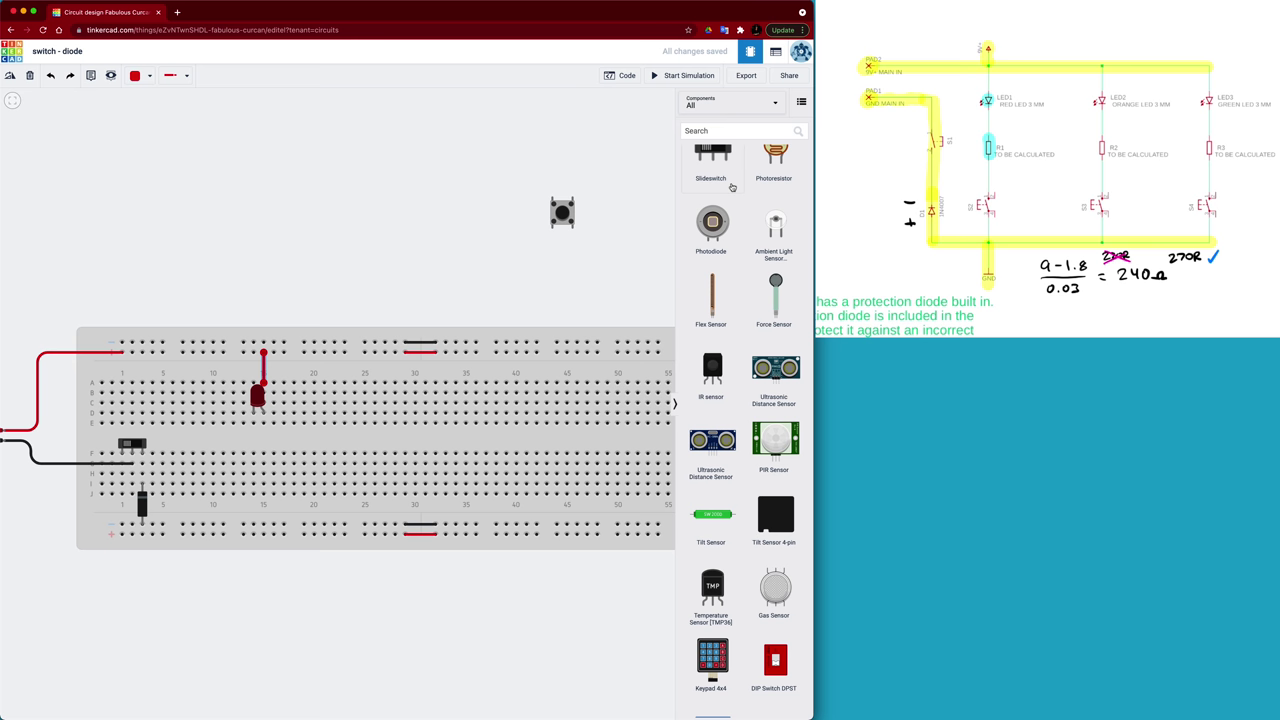
pyautogui.scroll(1, 731, 197)
pyautogui.scroll(6, 731, 201)
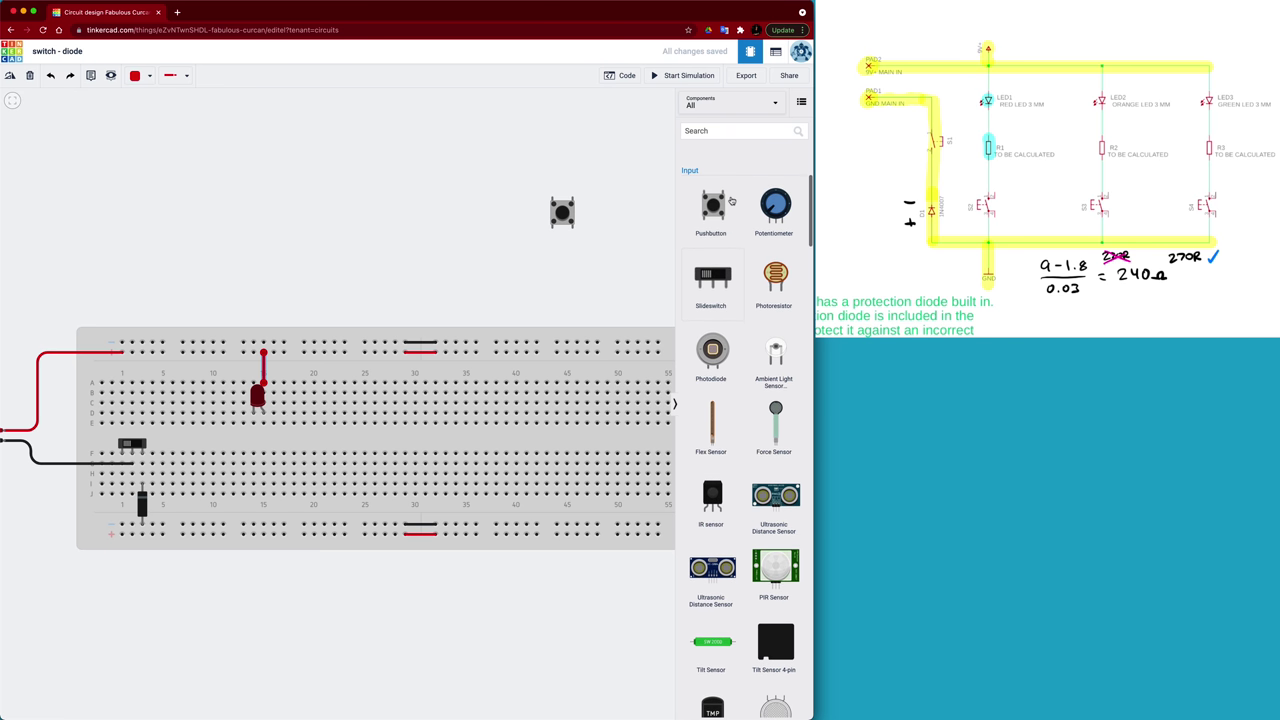
# - Place a horizontal resistor in row D, aligned with the red LED
pyautogui.moveTo(712, 190); pyautogui.dragTo(447, 265)
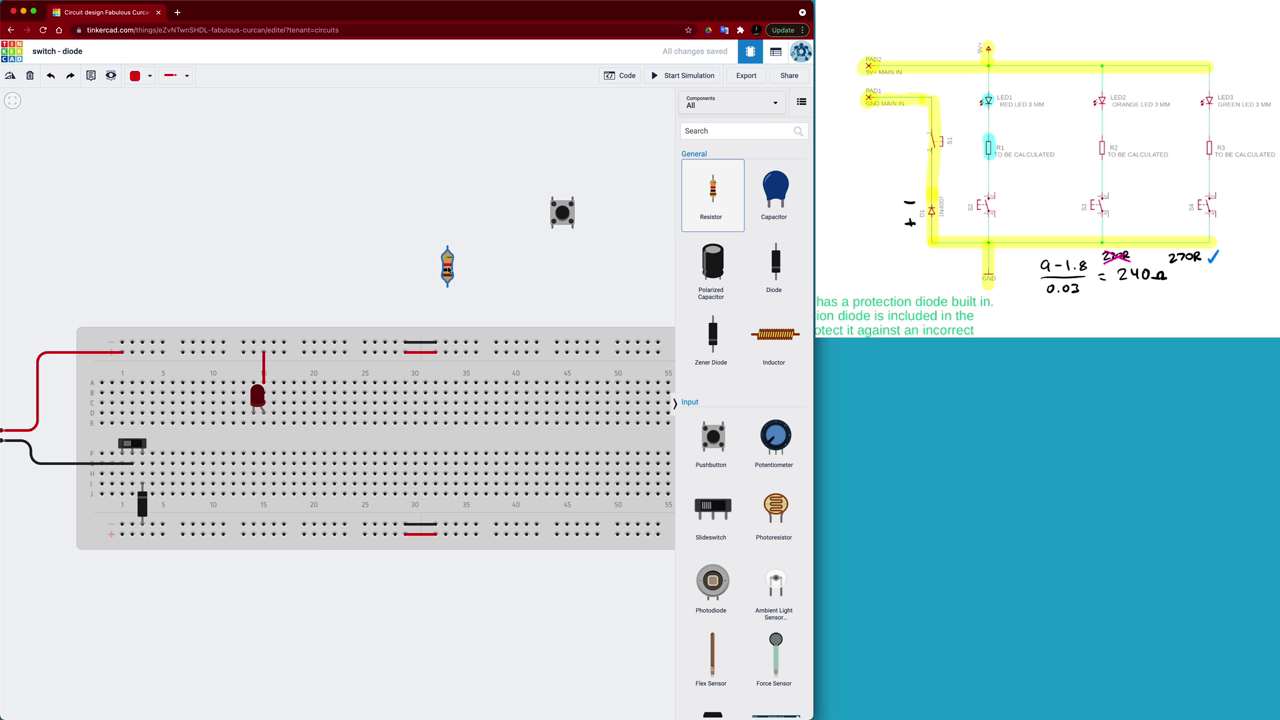
pyautogui.press('r')
pyautogui.press('r')
pyautogui.press('r')
pyautogui.moveTo(449, 267); pyautogui.dragTo(226, 408)
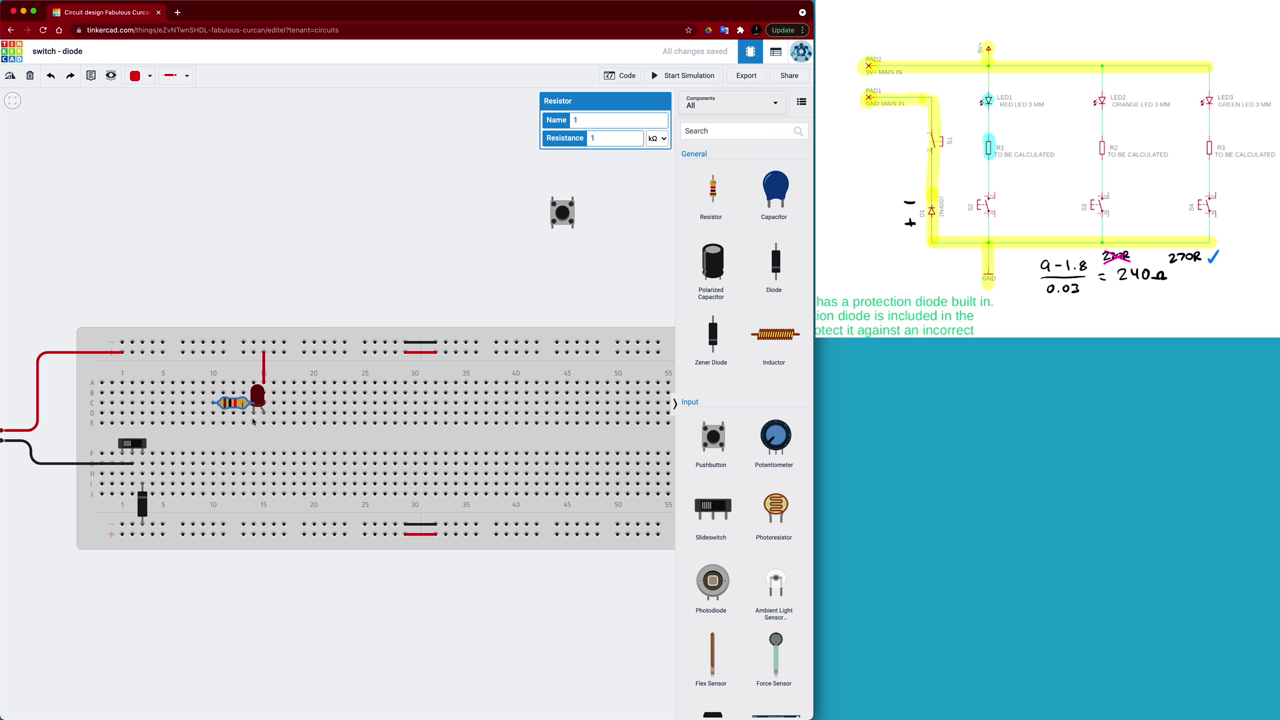
pyautogui.moveTo(238, 406); pyautogui.dragTo(237, 428)
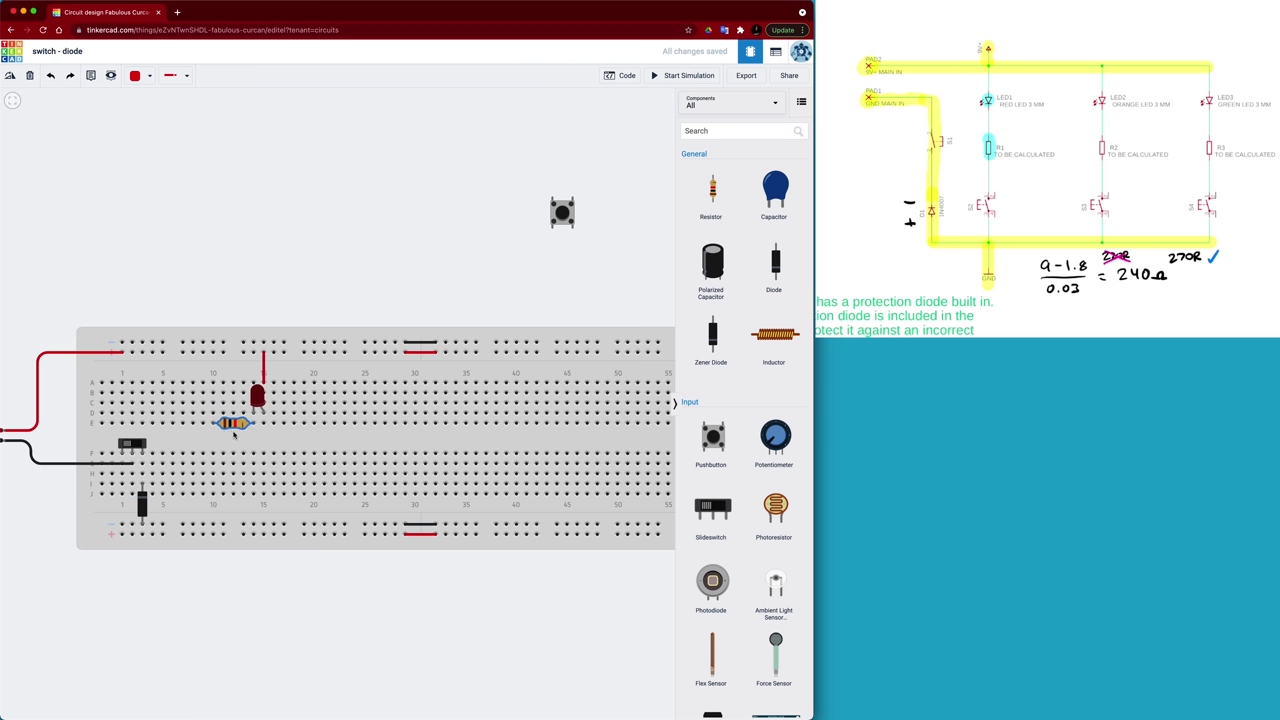
pyautogui.moveTo(236, 424); pyautogui.dragTo(261, 405)
pyautogui.click(262, 398)
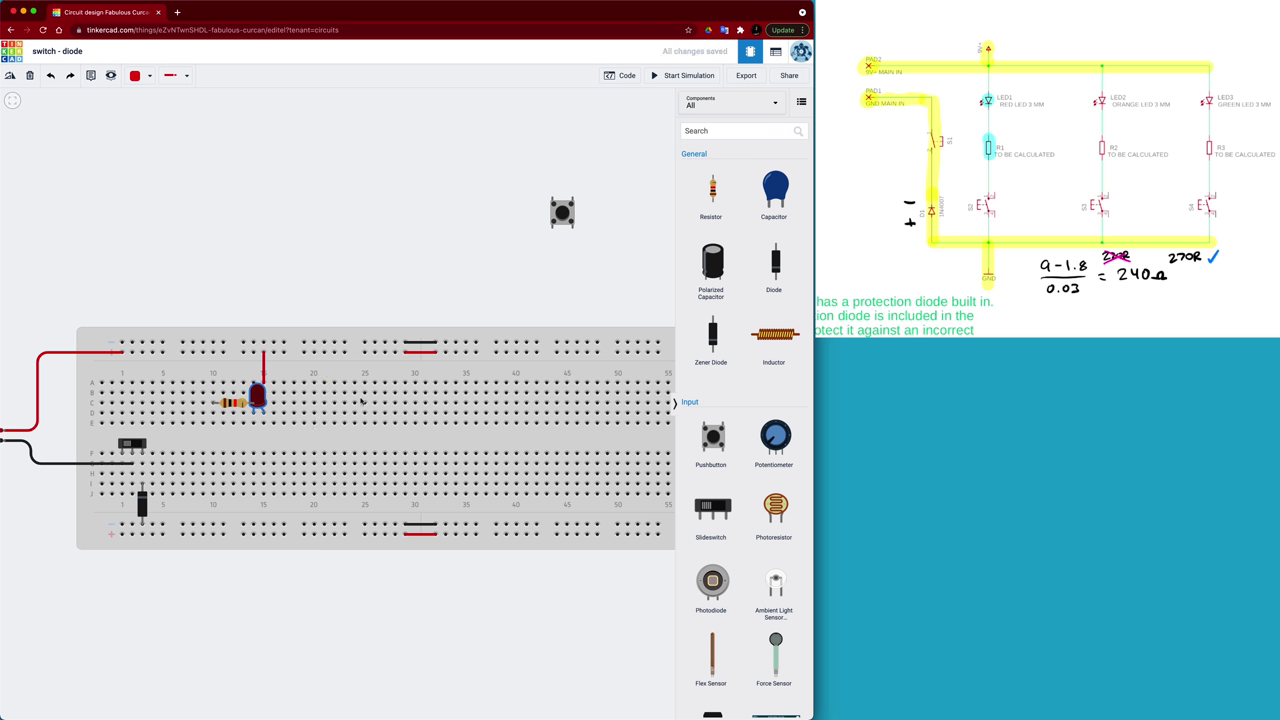
# - Set the resistor's resistance to 270 Ω
pyautogui.click(231, 403)
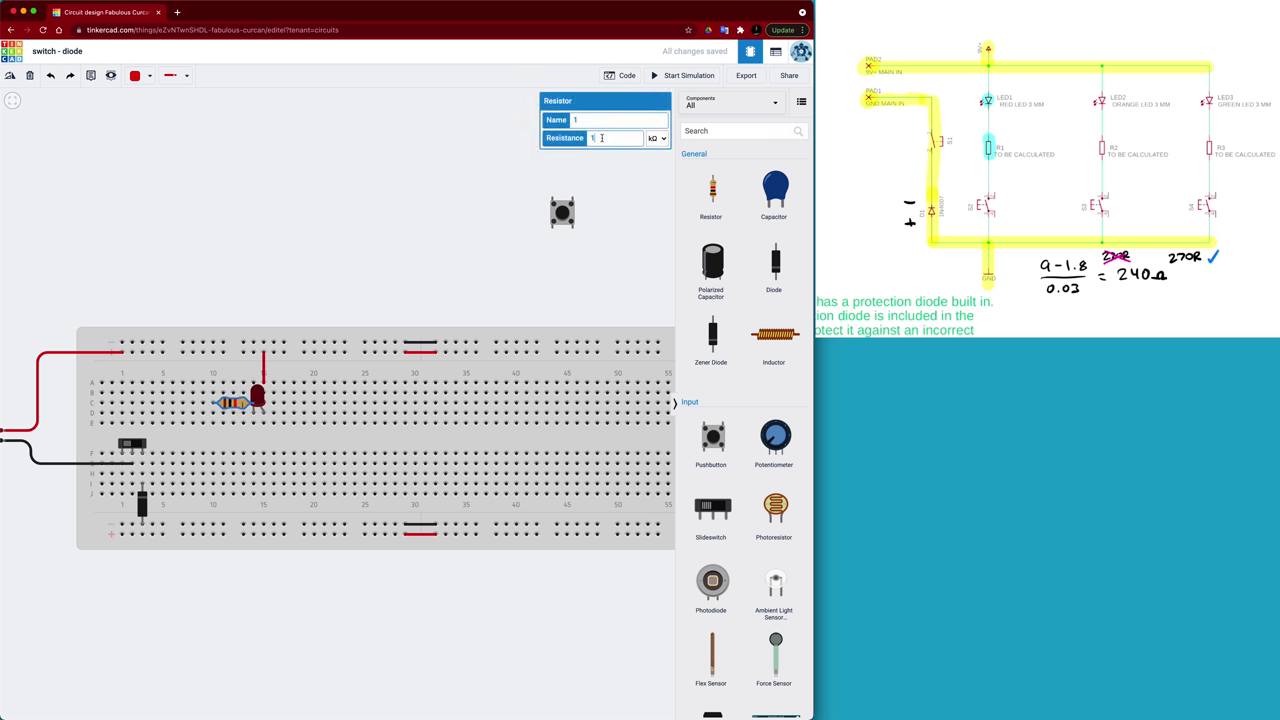
pyautogui.write('270')
pyautogui.click(657, 138)
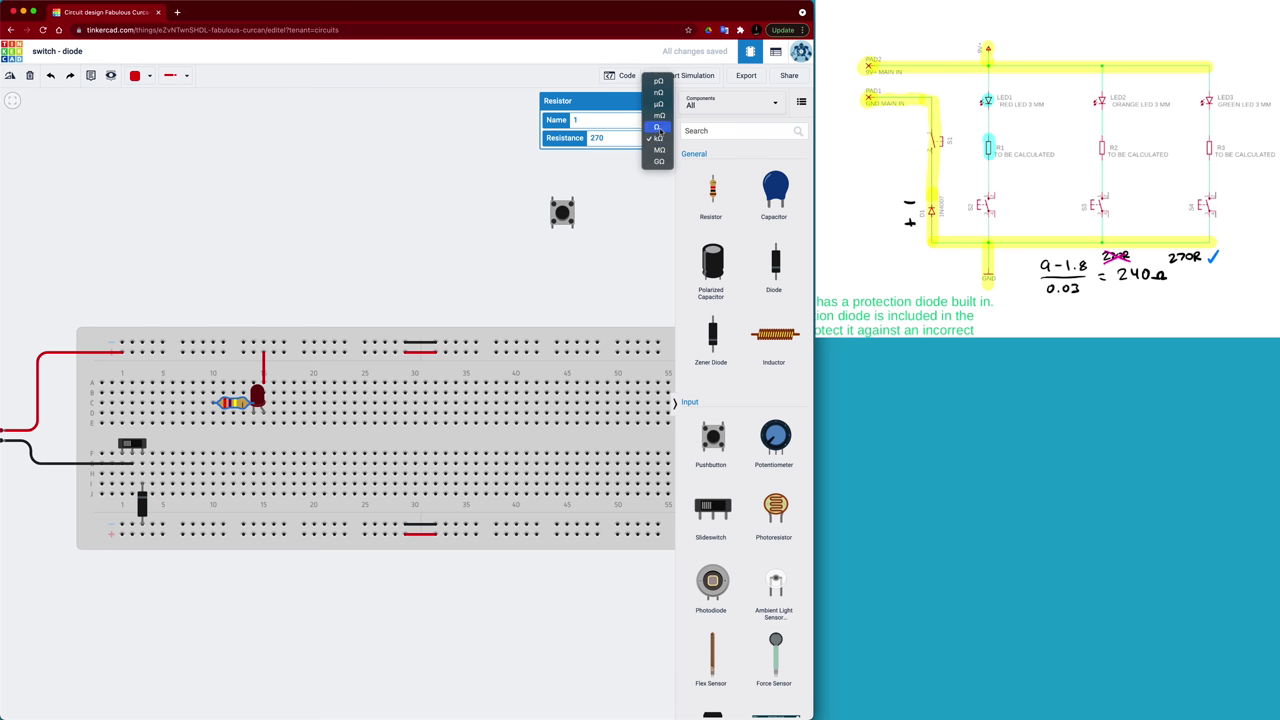
pyautogui.click(658, 161)
pyautogui.click(618, 194)
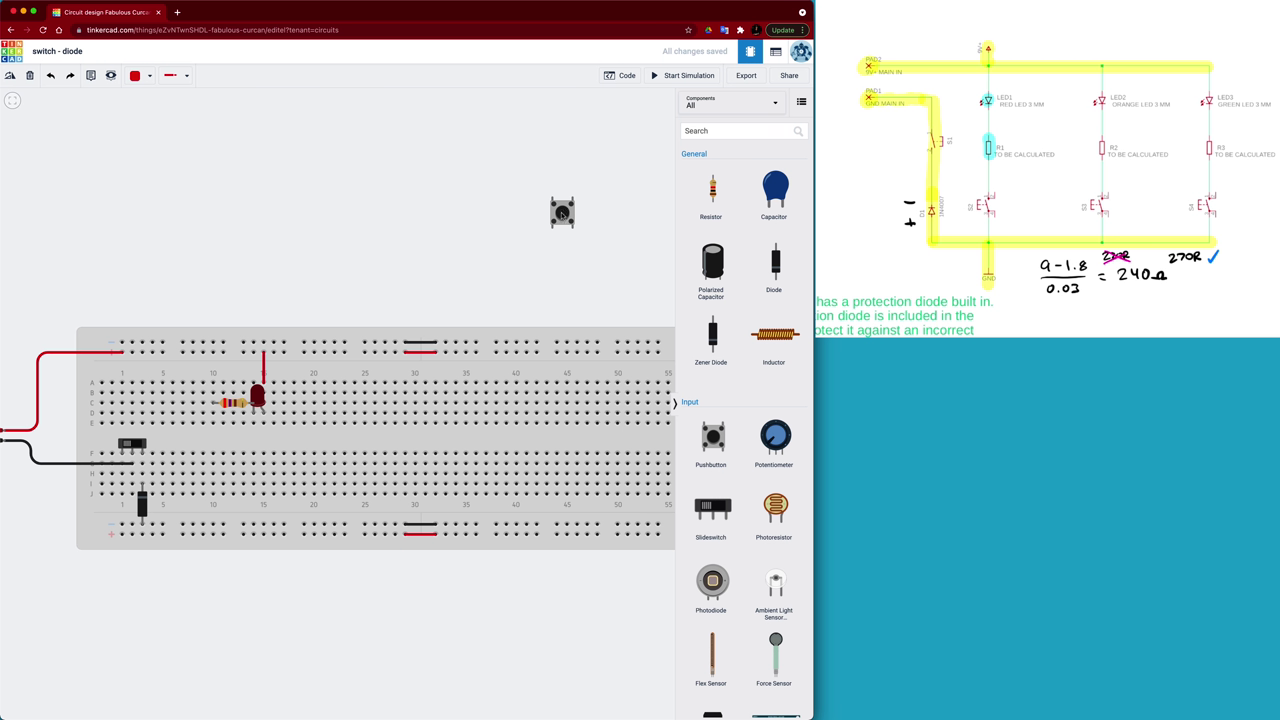
# - Plug the pushbutton across the centre gap near column 9–10, below the resistor, and zoom in
pyautogui.moveTo(561, 212); pyautogui.dragTo(201, 440)
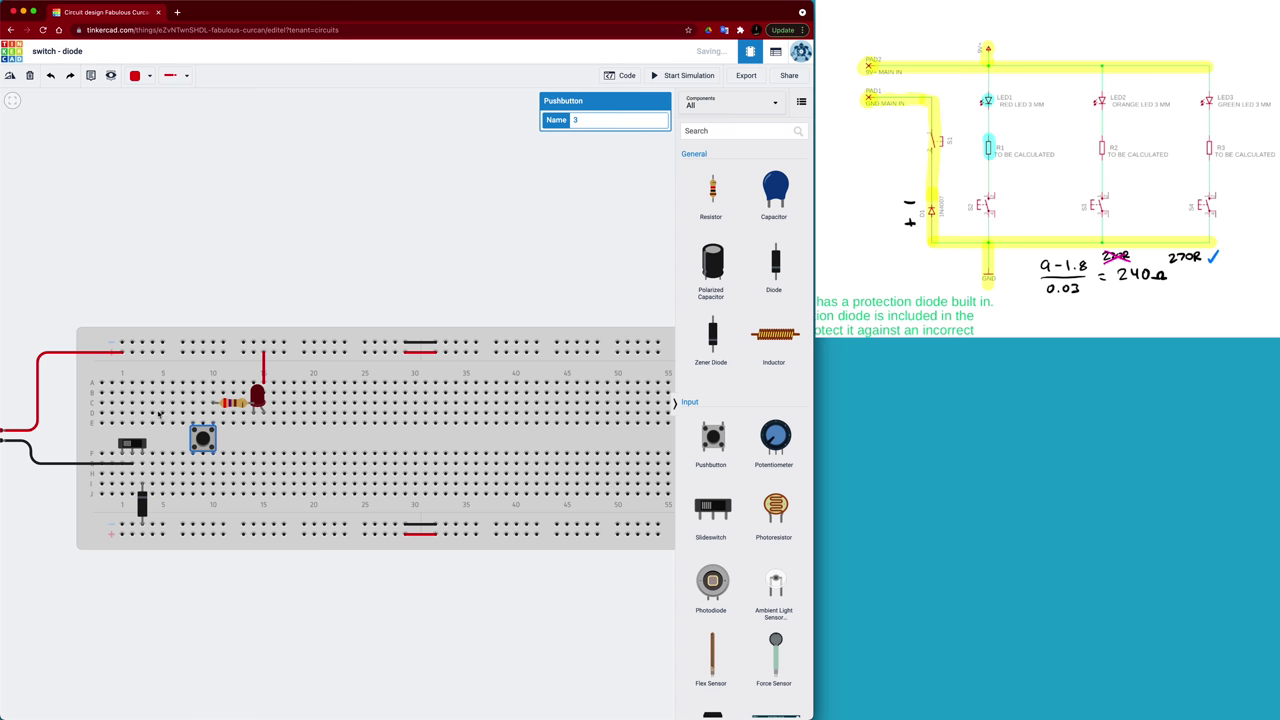
pyautogui.scroll(5, 160, 413)
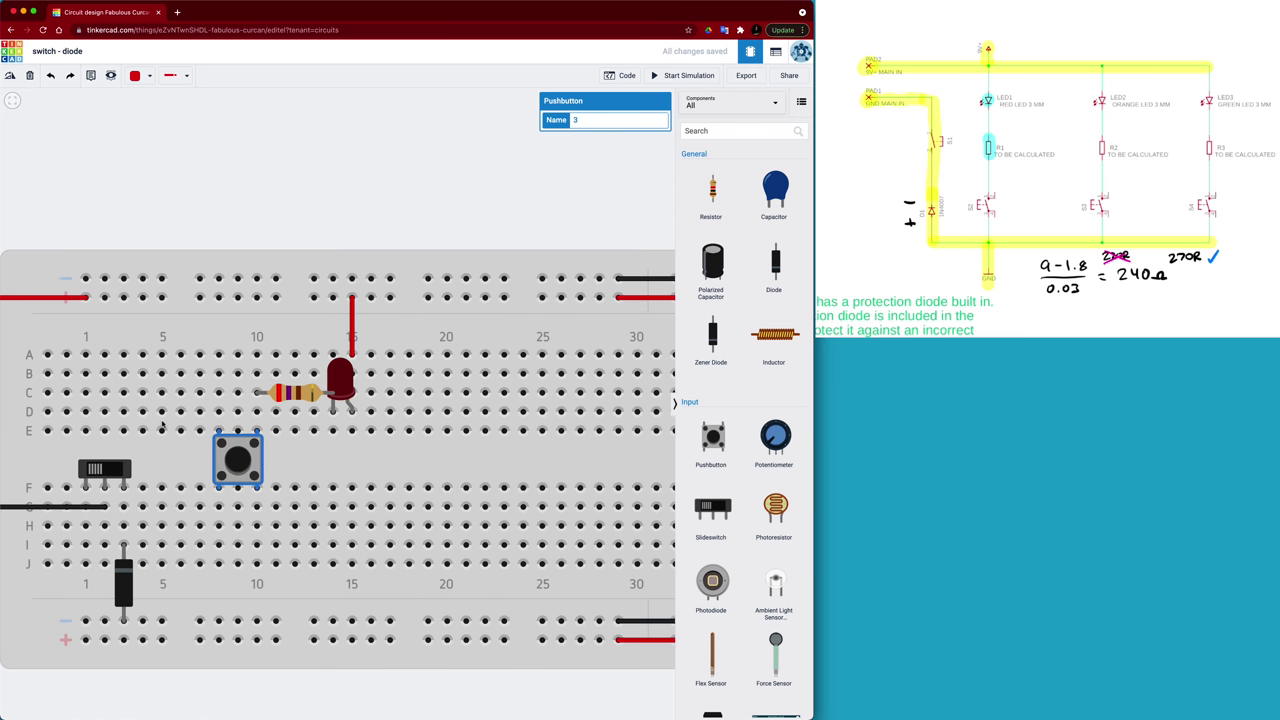
pyautogui.scroll(1, 162, 425)
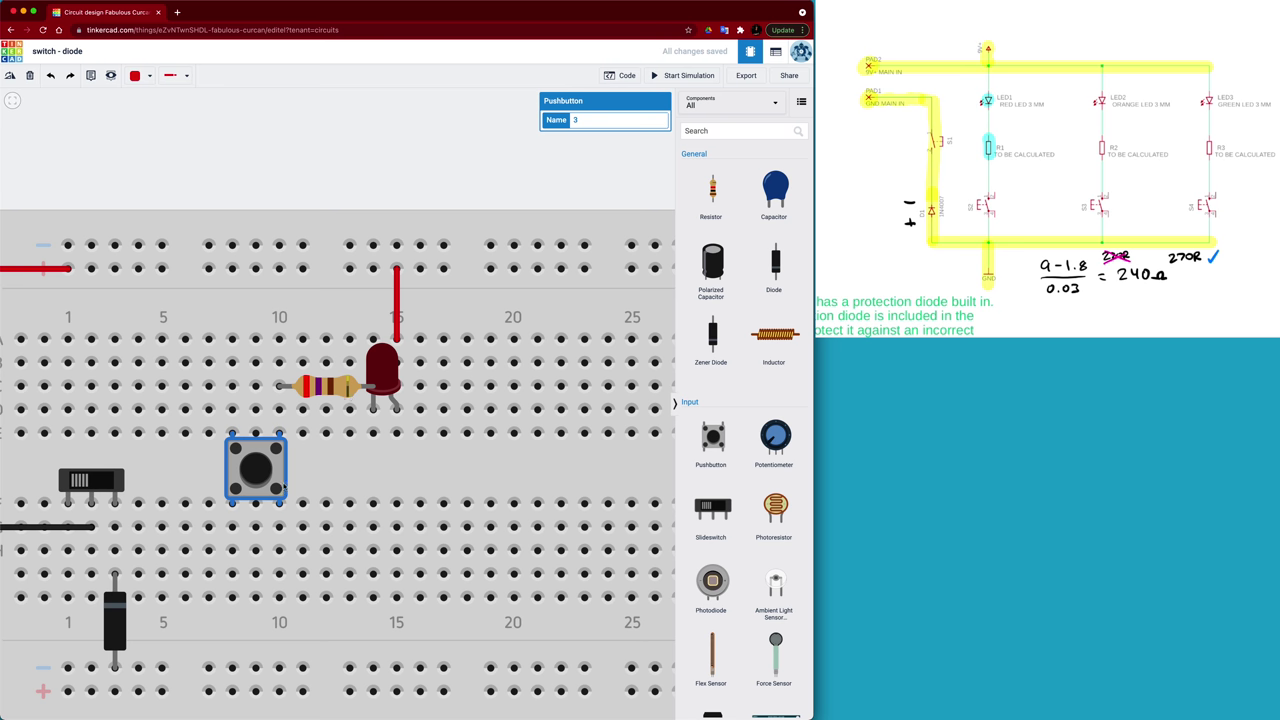
# - Draw a black wire from hole J8, the pushbutton's lower leg, to the negative rail
pyautogui.scroll(-3, 262, 545)
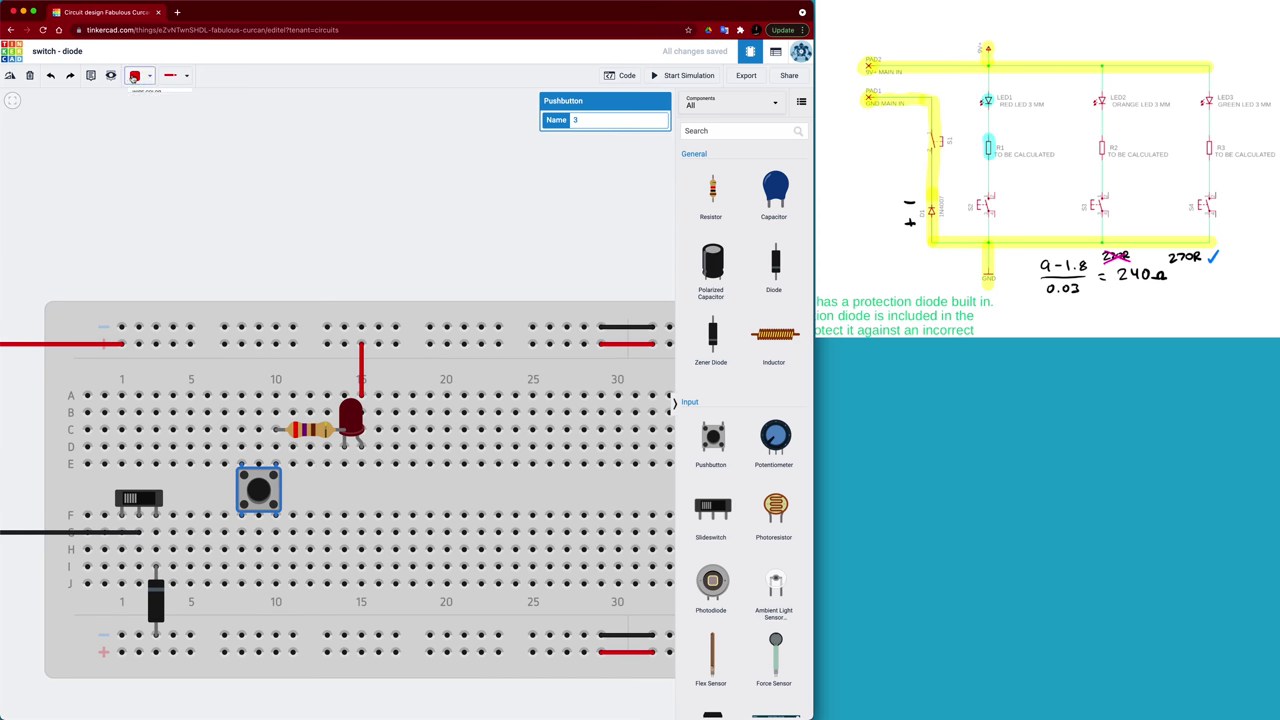
pyautogui.click(134, 78)
pyautogui.click(152, 107)
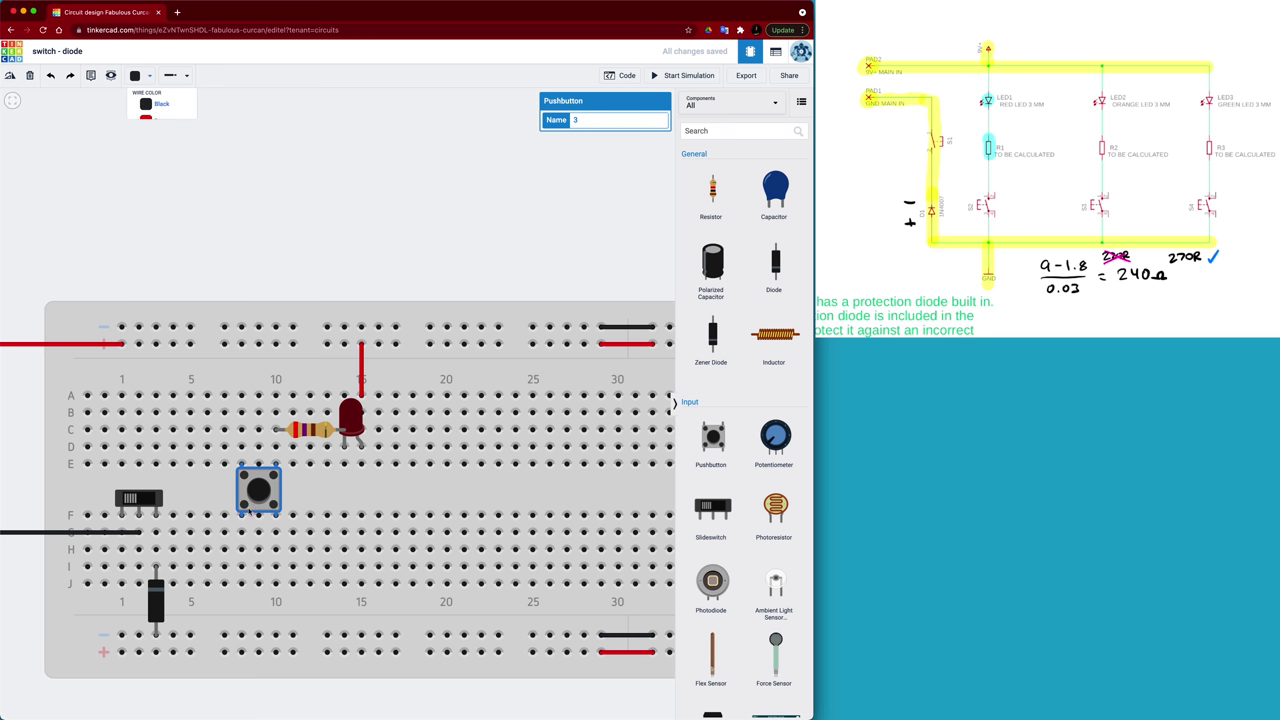
pyautogui.click(241, 583)
pyautogui.click(241, 634)
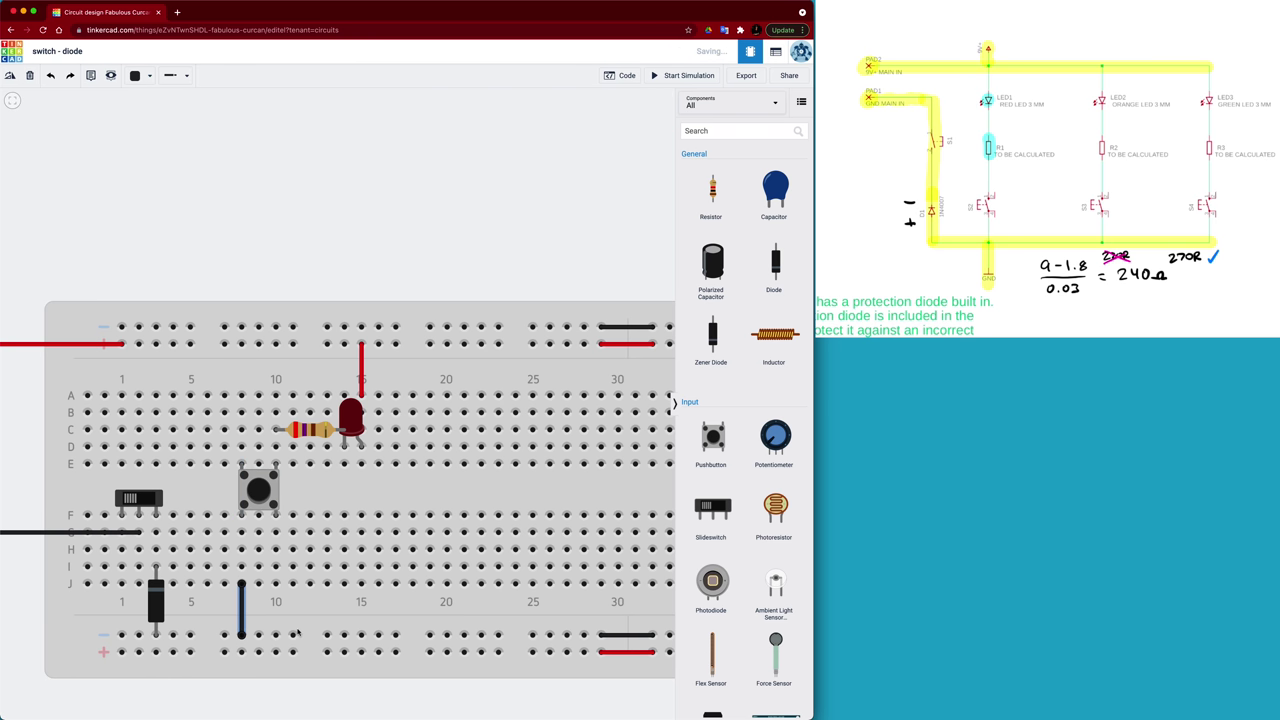
pyautogui.click(197, 498)
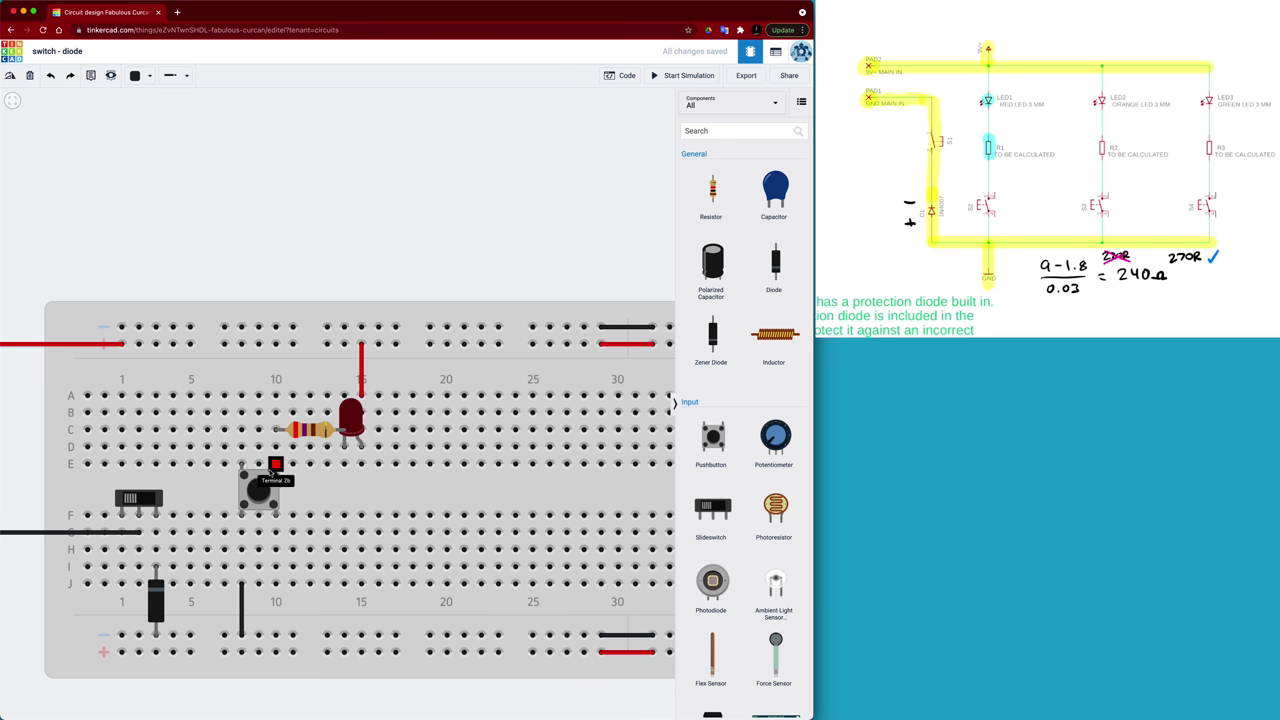
# - Frame the breadboard in view and start simulating the red LED circuit
pyautogui.scroll(2, 270, 468)
pyautogui.scroll(-5, 271, 470)
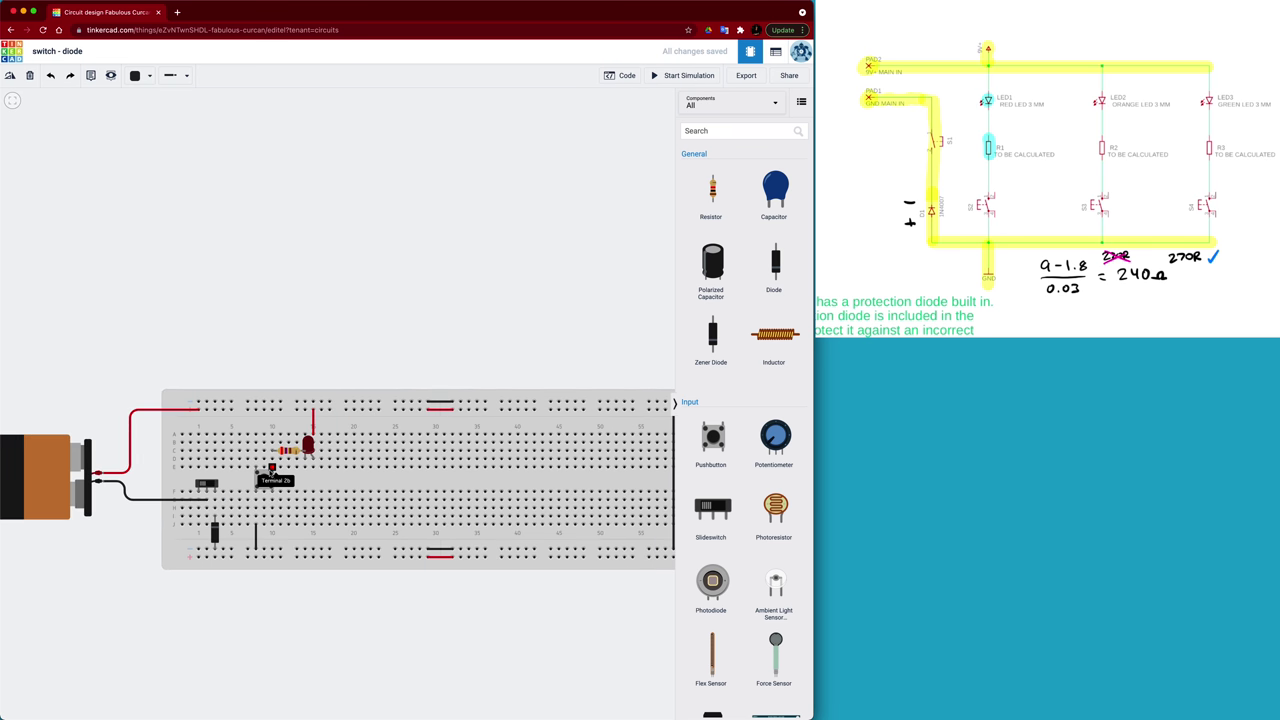
pyautogui.moveTo(344, 369); pyautogui.dragTo(320, 336)
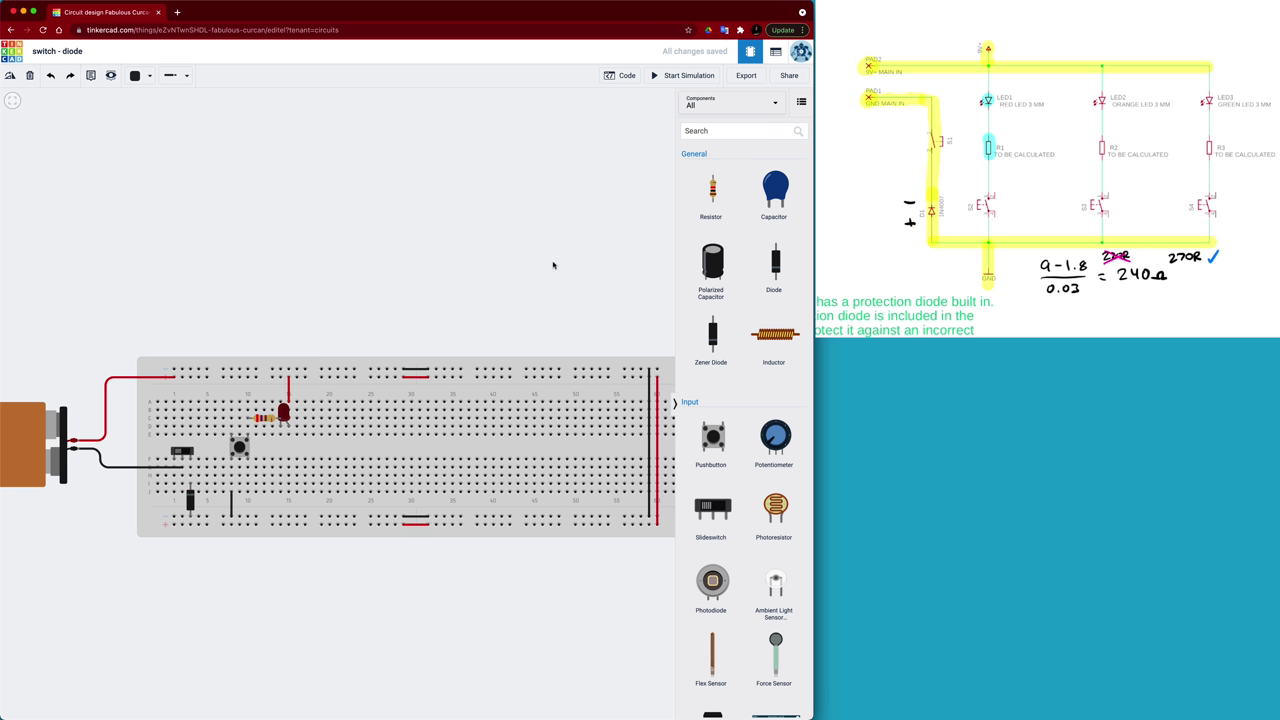
pyautogui.click(676, 78)
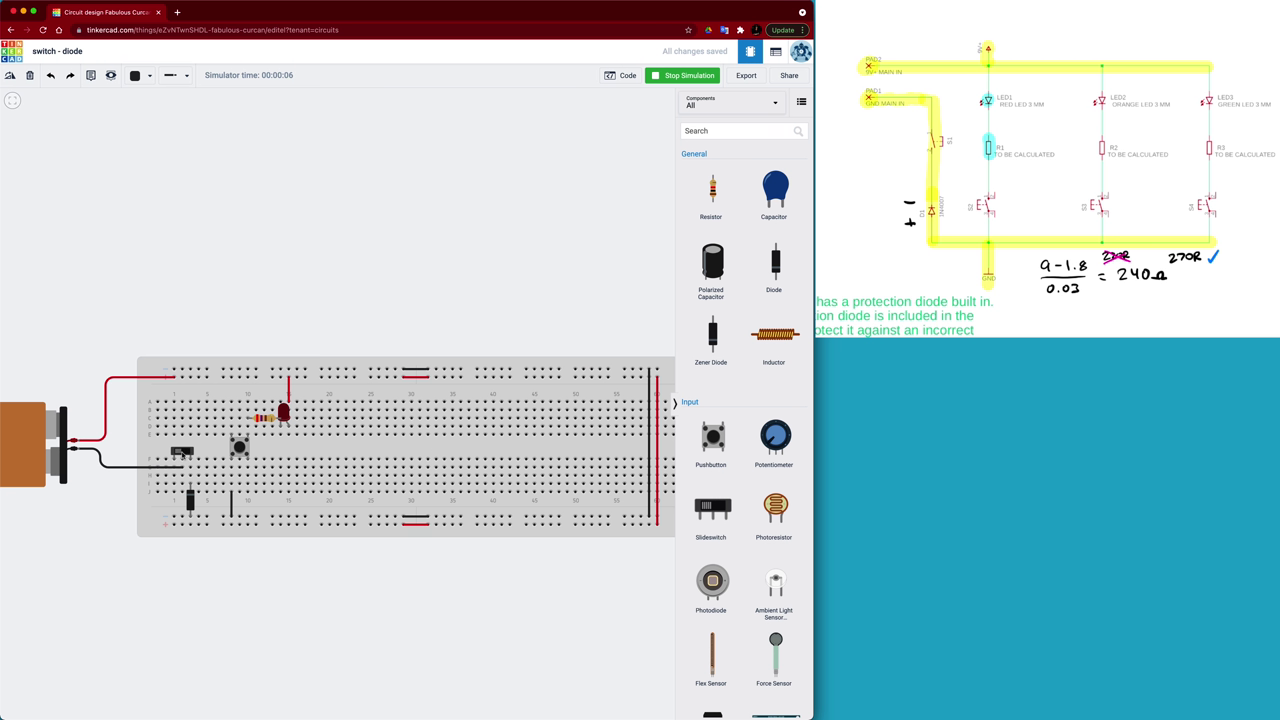
# - Flip the slide switch on and press the pushbutton to light the red LED
pyautogui.click(181, 452)
pyautogui.click(185, 450)
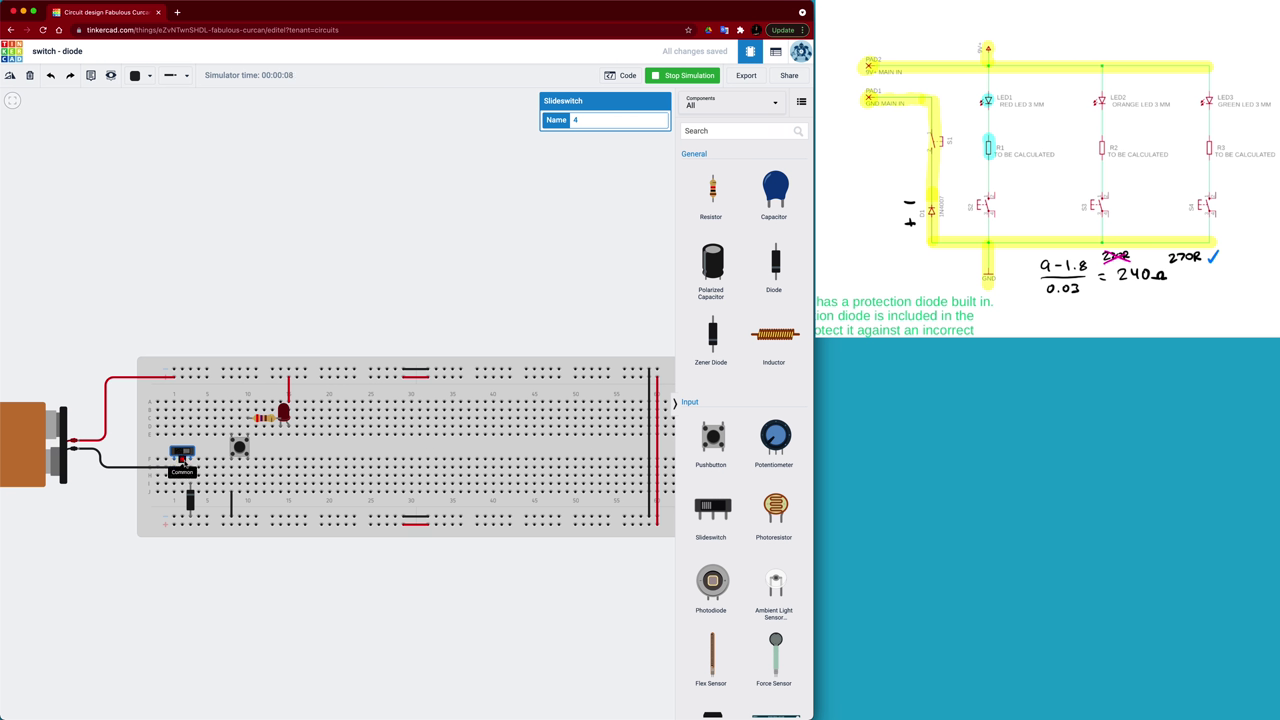
pyautogui.click(240, 447)
# - Stop the simulation, confirm the red LED resistor is 270 Ω, then rerun and press its button
pyautogui.moveTo(290, 414)
pyautogui.click(682, 78)
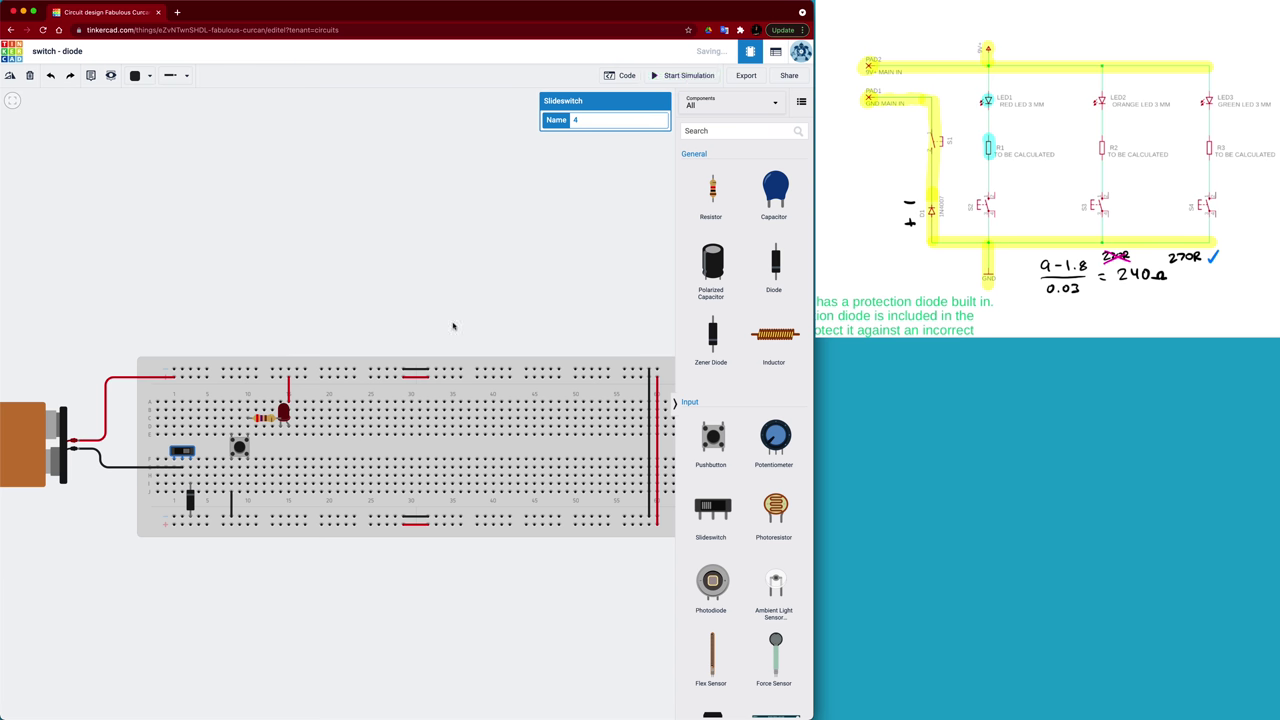
pyautogui.click(268, 418)
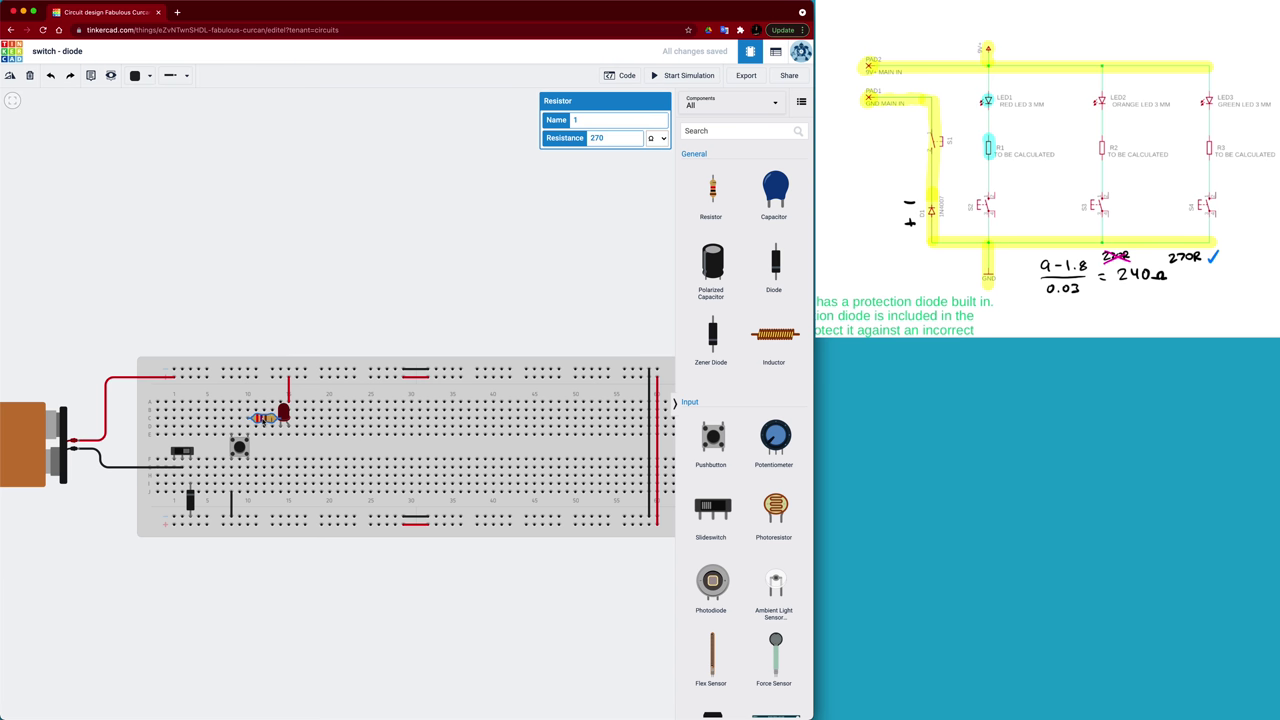
pyautogui.doubleClick(591, 139)
pyautogui.click(615, 182)
pyautogui.click(686, 72)
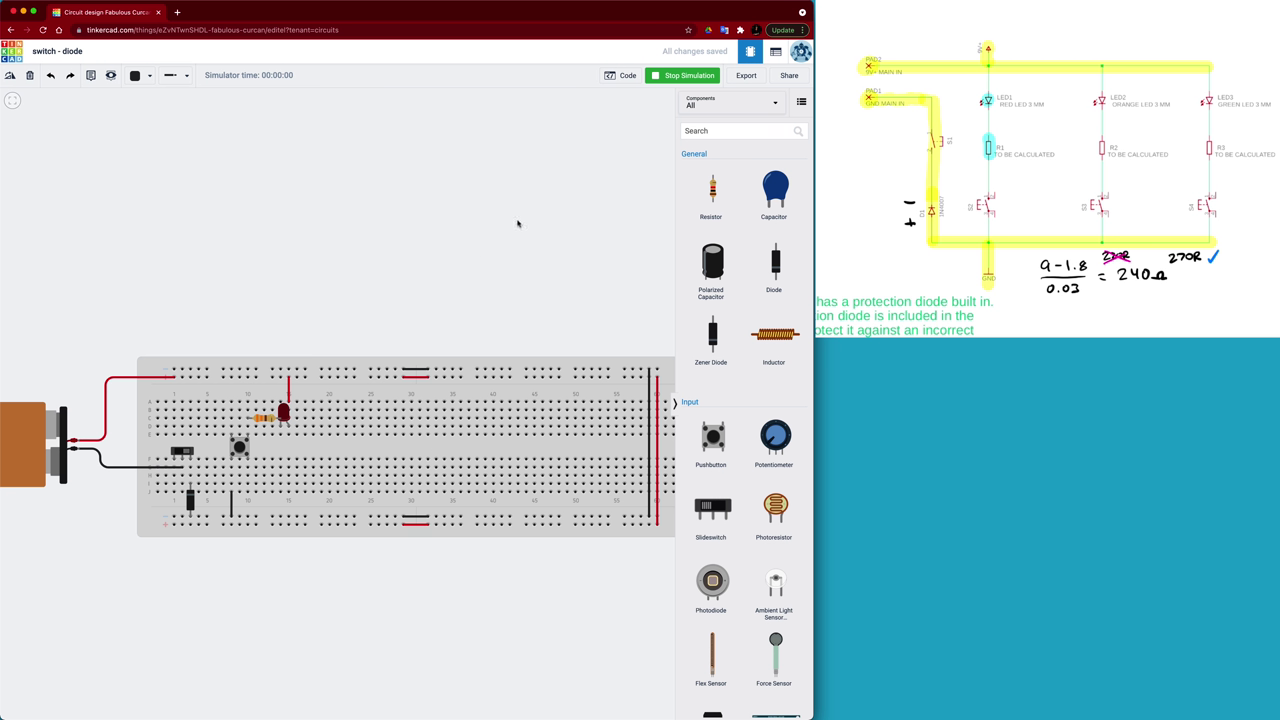
pyautogui.click(241, 450)
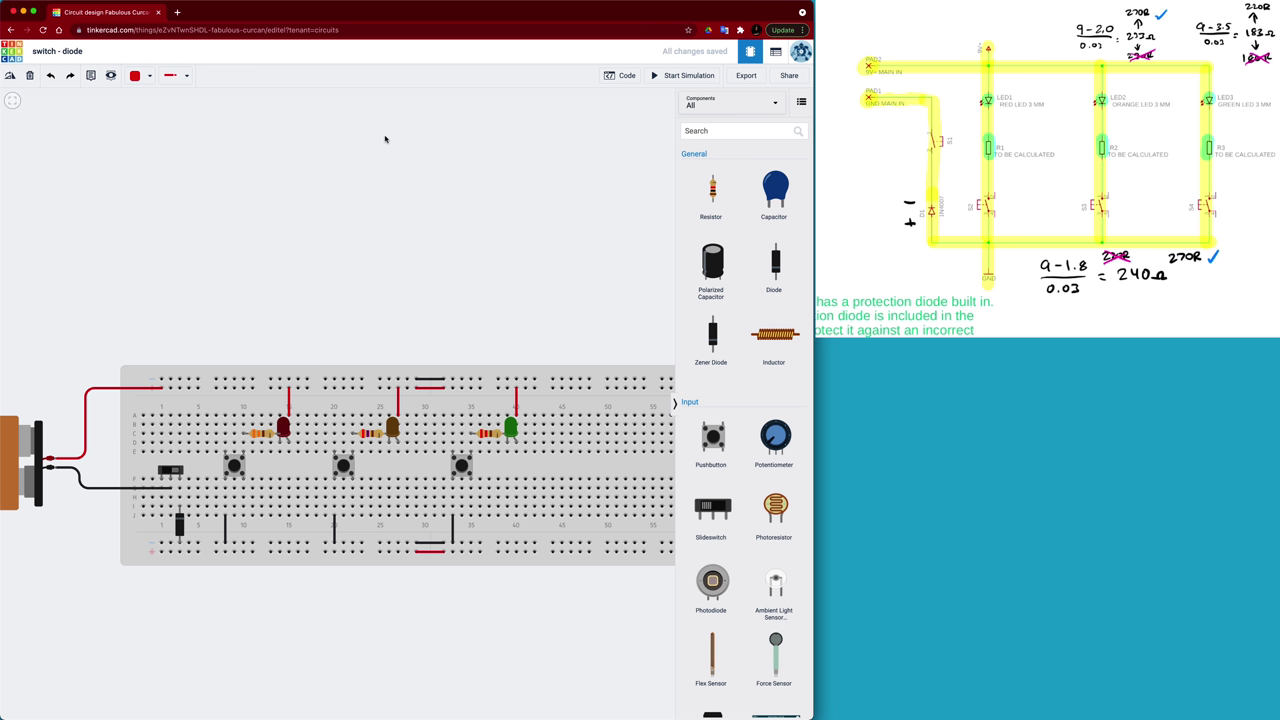
pyautogui.moveTo(1005, 11)
pyautogui.mouseDown()
pyautogui.moveTo(1068, 26)
pyautogui.moveTo(1054, 30)
pyautogui.mouseUp()
# - Start the simulation and press the red and orange LED pushbuttons
pyautogui.click(684, 75)
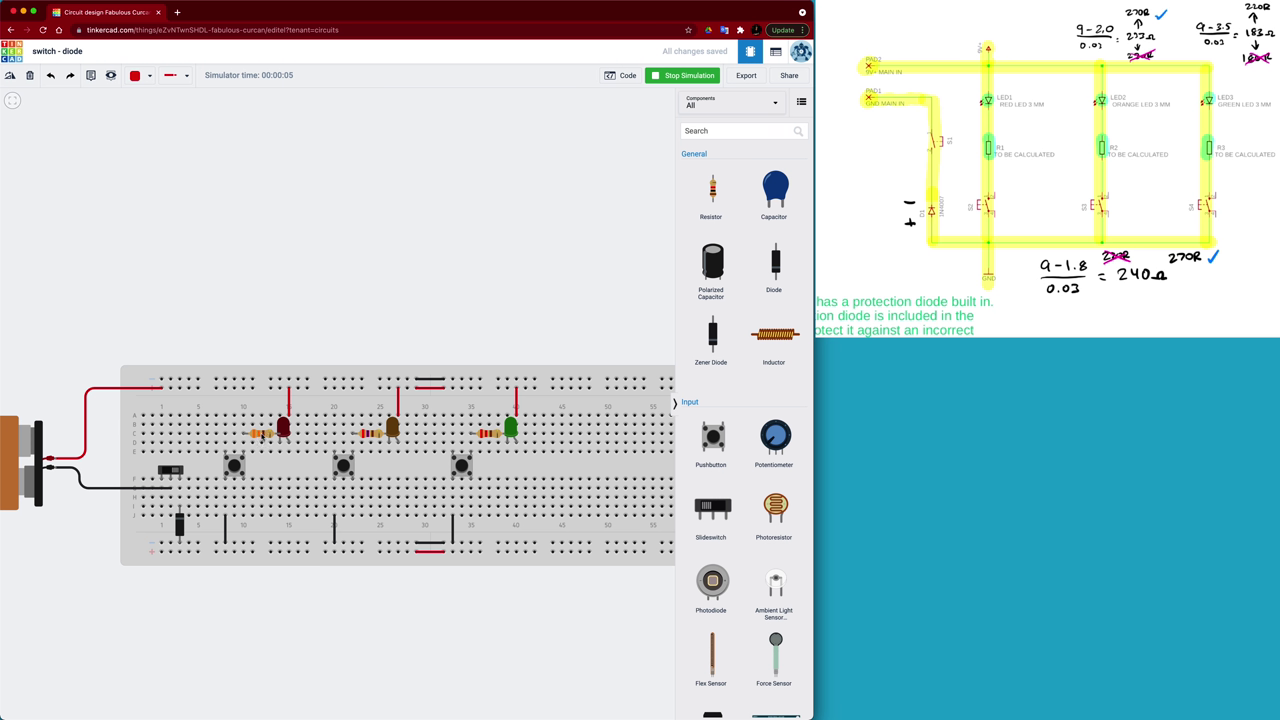
pyautogui.click(235, 466)
pyautogui.click(341, 472)
# - Change the orange LED's resistor to 330 Ω and retest it with its pushbutton
pyautogui.click(372, 433)
pyautogui.moveTo(605, 138); pyautogui.dragTo(596, 143)
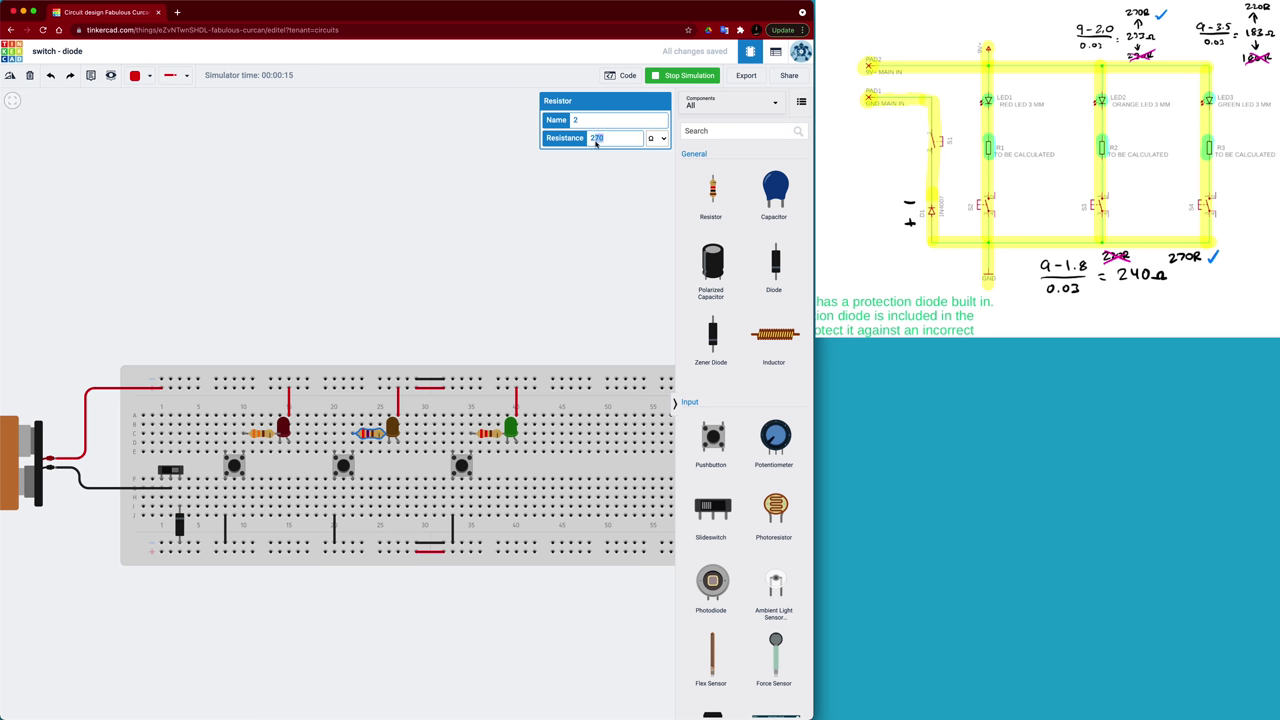
pyautogui.write('330')
pyautogui.click(581, 177)
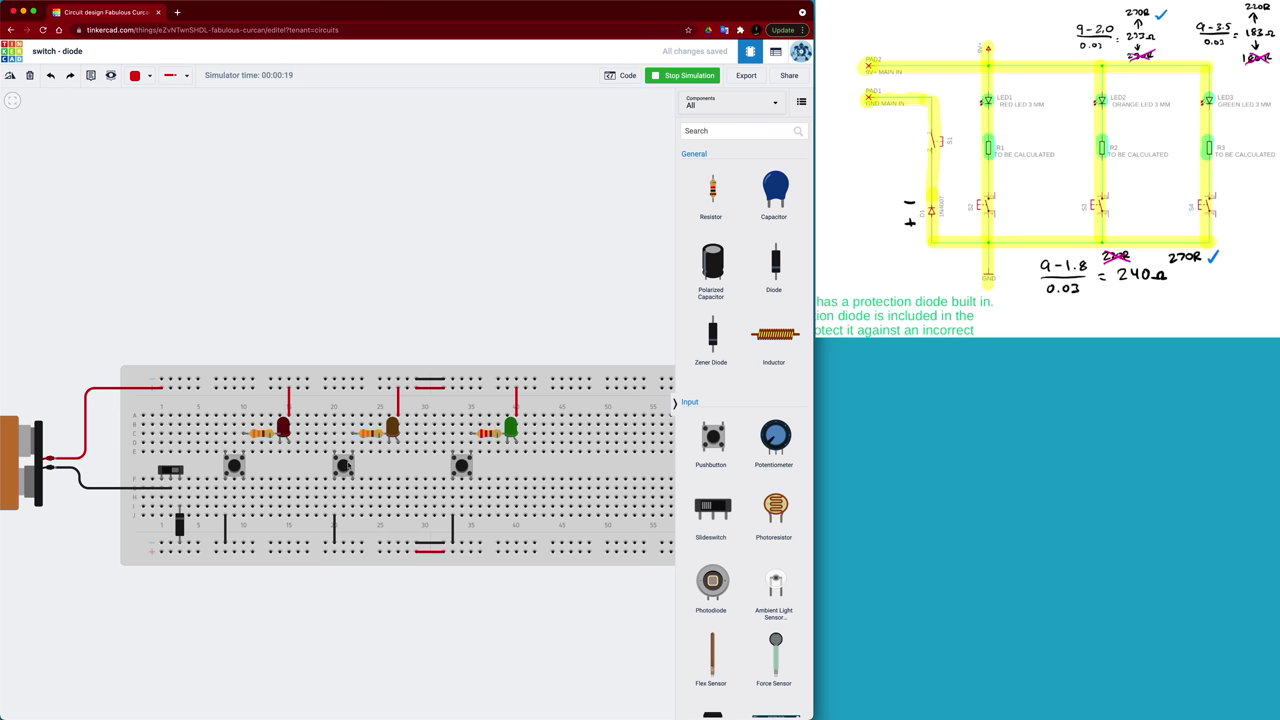
pyautogui.click(343, 465)
# - Light the green LED, change its resistor from 220 Ω to 270 Ω, and retest it
pyautogui.click(461, 466)
pyautogui.click(487, 433)
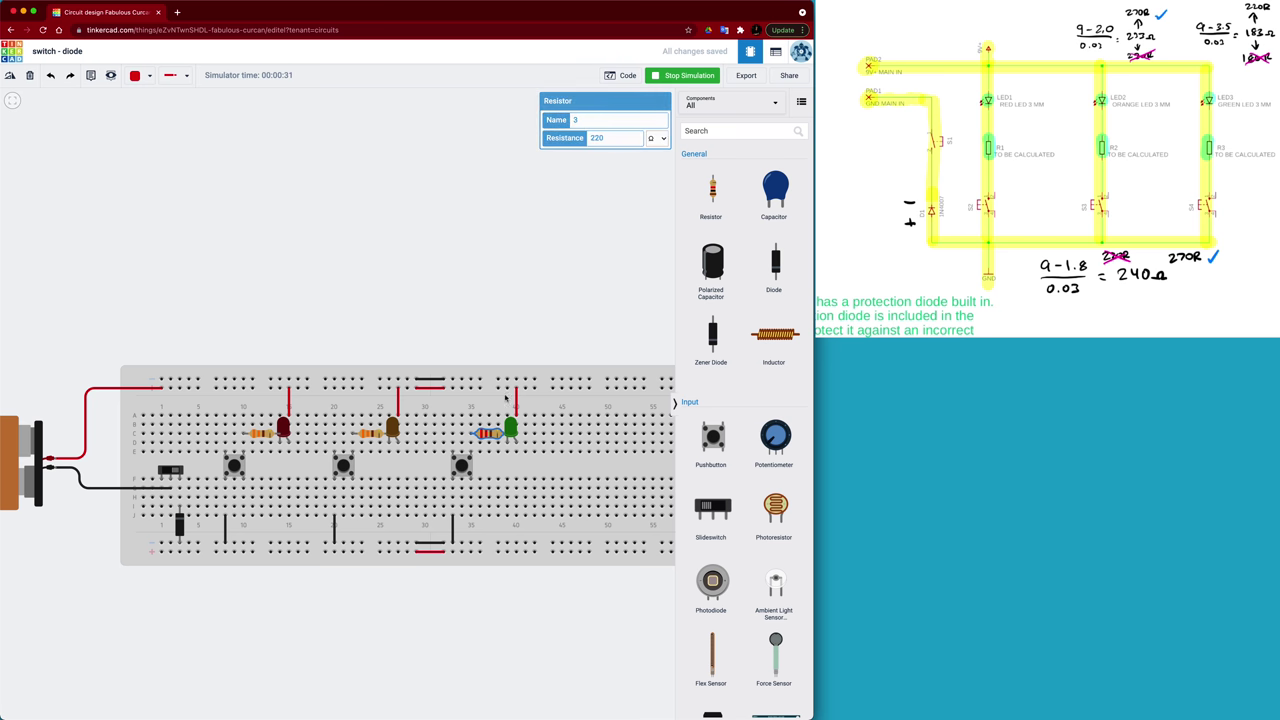
pyautogui.moveTo(605, 138); pyautogui.dragTo(581, 137)
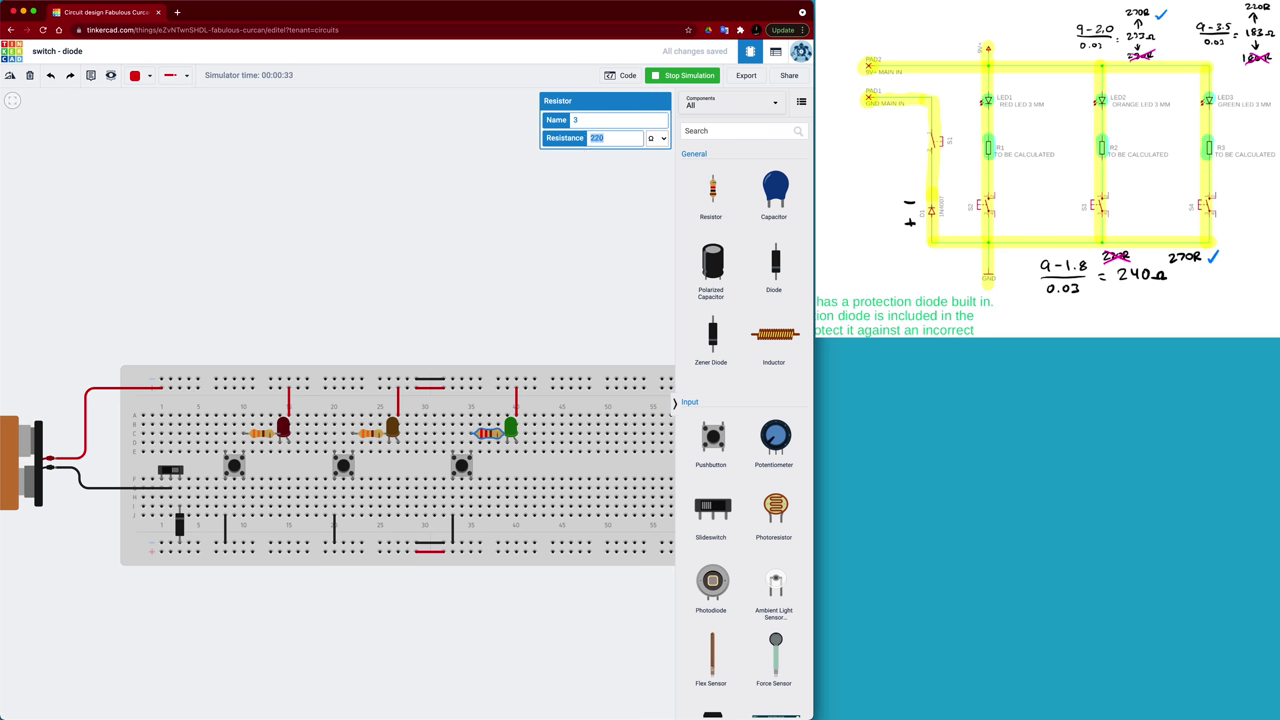
pyautogui.write('27')
pyautogui.click(581, 187)
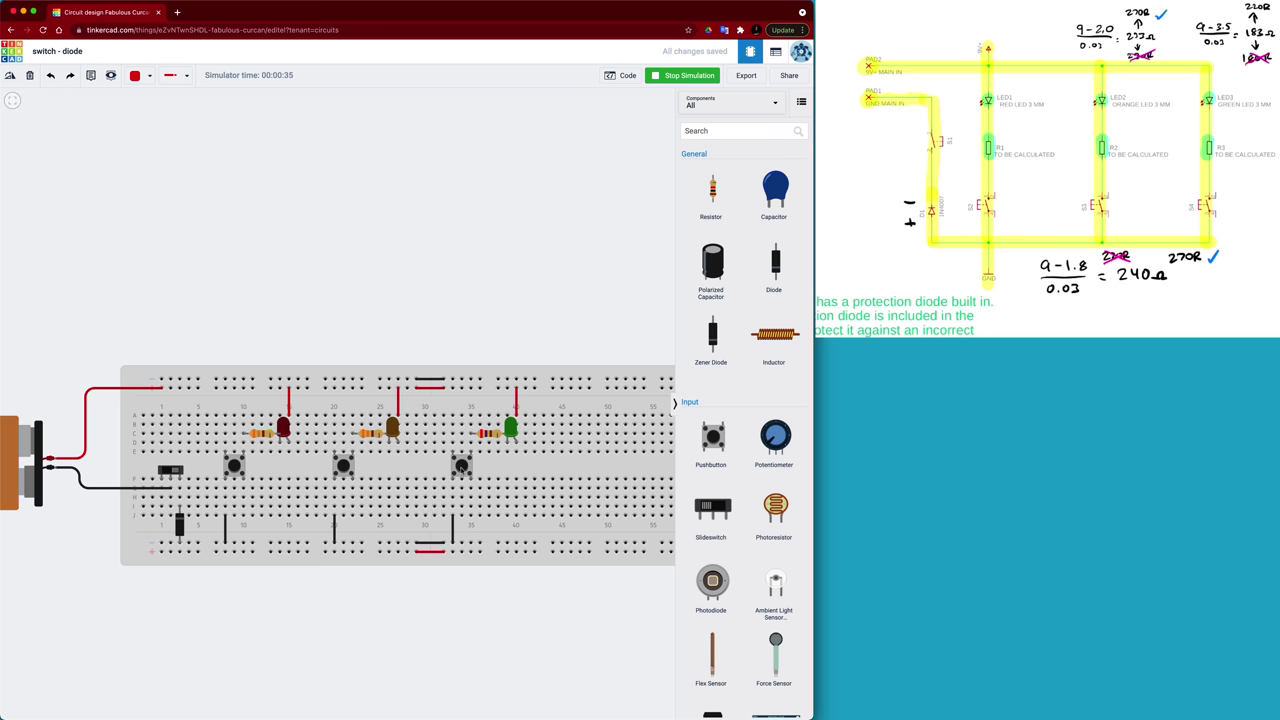
pyautogui.click(462, 466)
# - Enter 330 Ω as the green LED resistor's resistance
pyautogui.click(488, 433)
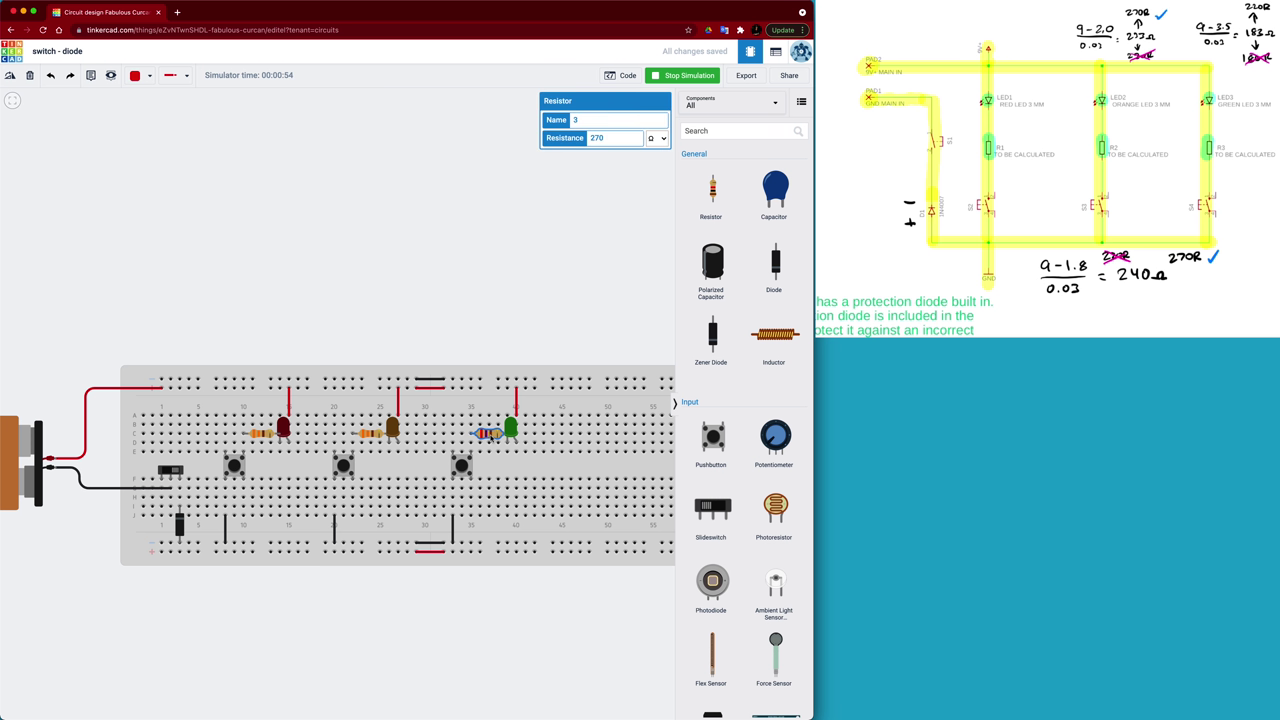
pyautogui.doubleClick(597, 138)
pyautogui.write('330')
# - Apply the 330 Ω value and press the green, orange and red LED pushbuttons in turn
pyautogui.click(552, 209)
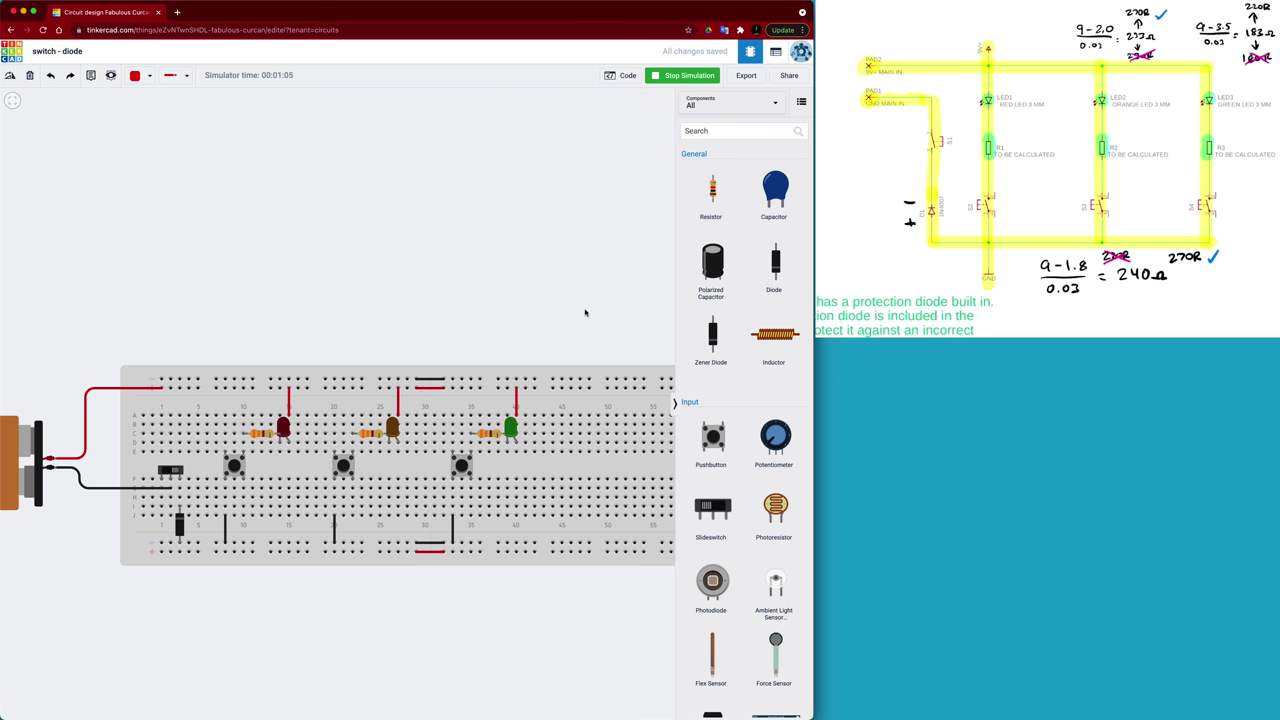
pyautogui.click(461, 467)
pyautogui.click(344, 466)
pyautogui.click(234, 466)
# - Select the slide switch, then deselect it and shift the view to show the whole circuit
pyautogui.click(173, 470)
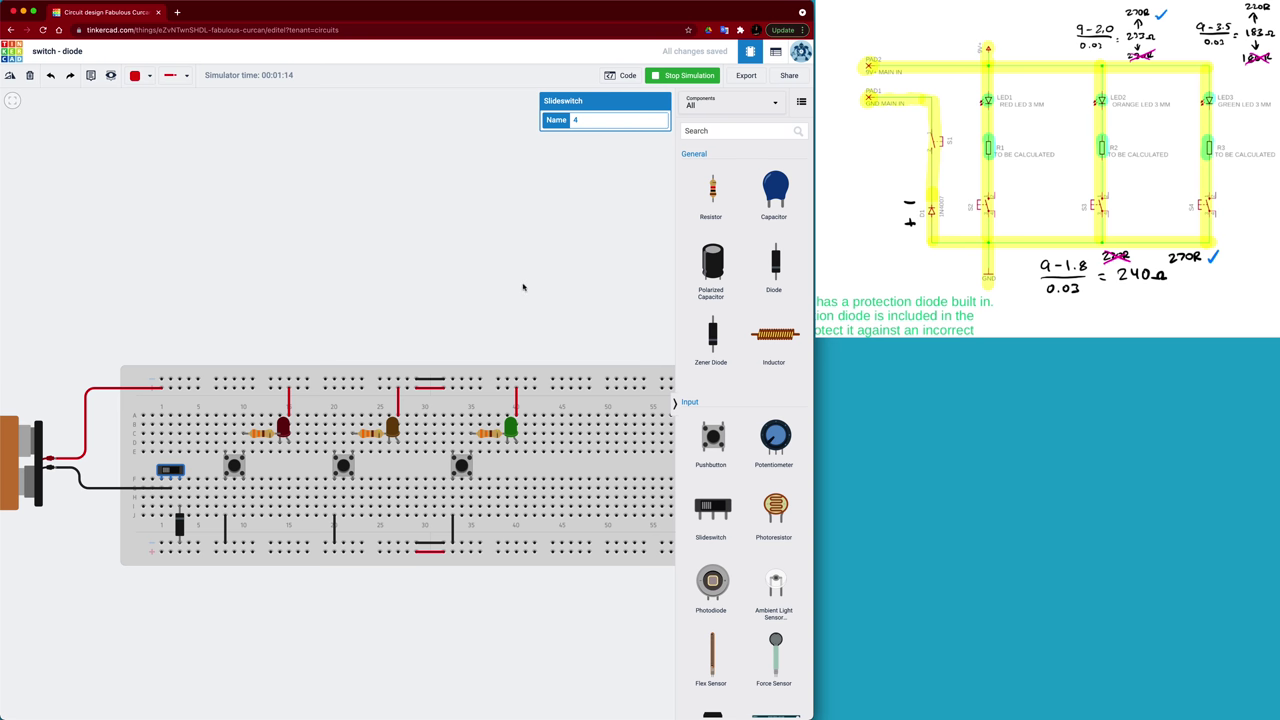
pyautogui.scroll(2, 558, 298)
pyautogui.scroll(-3, 558, 298)
pyautogui.click(552, 297)
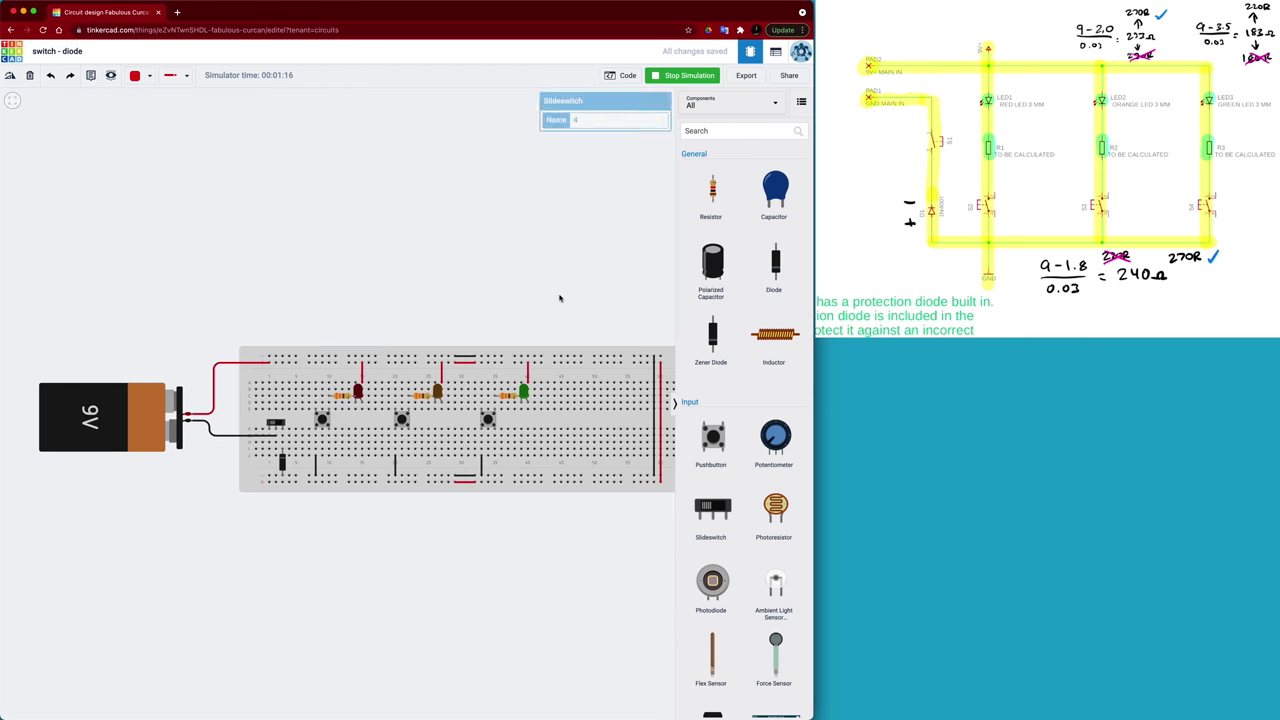
pyautogui.hscroll(2, 540, 298)
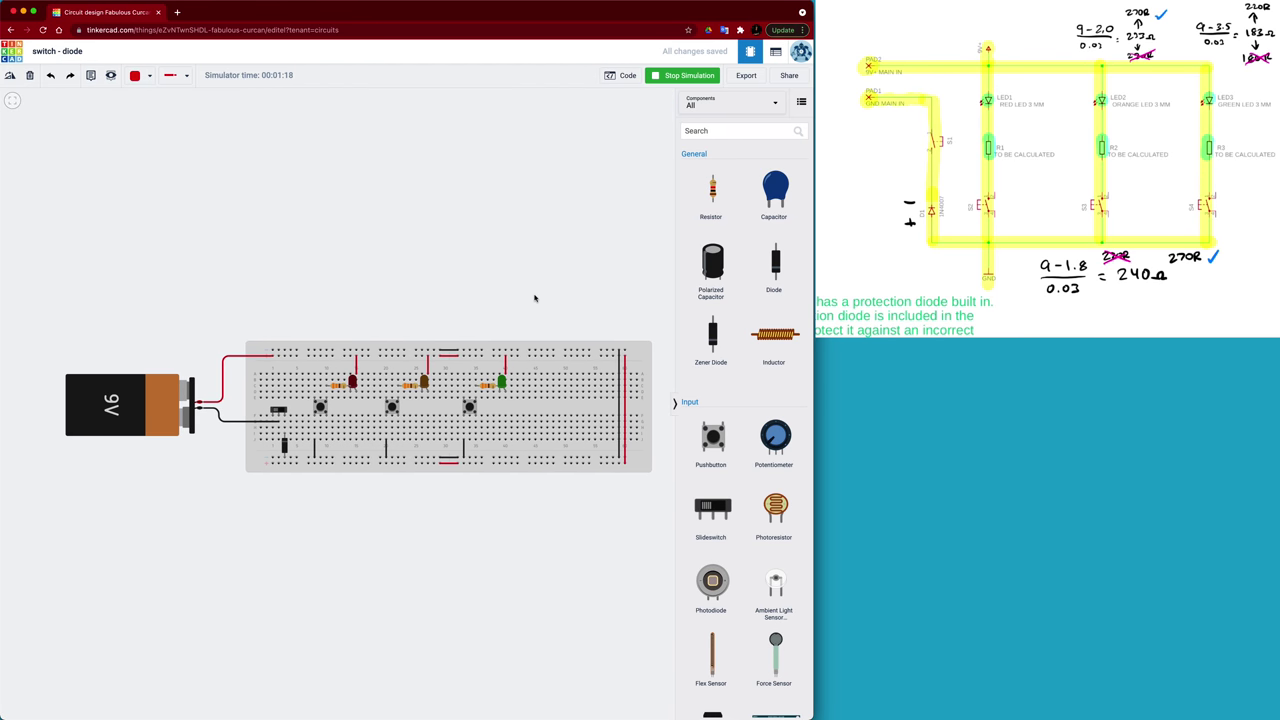